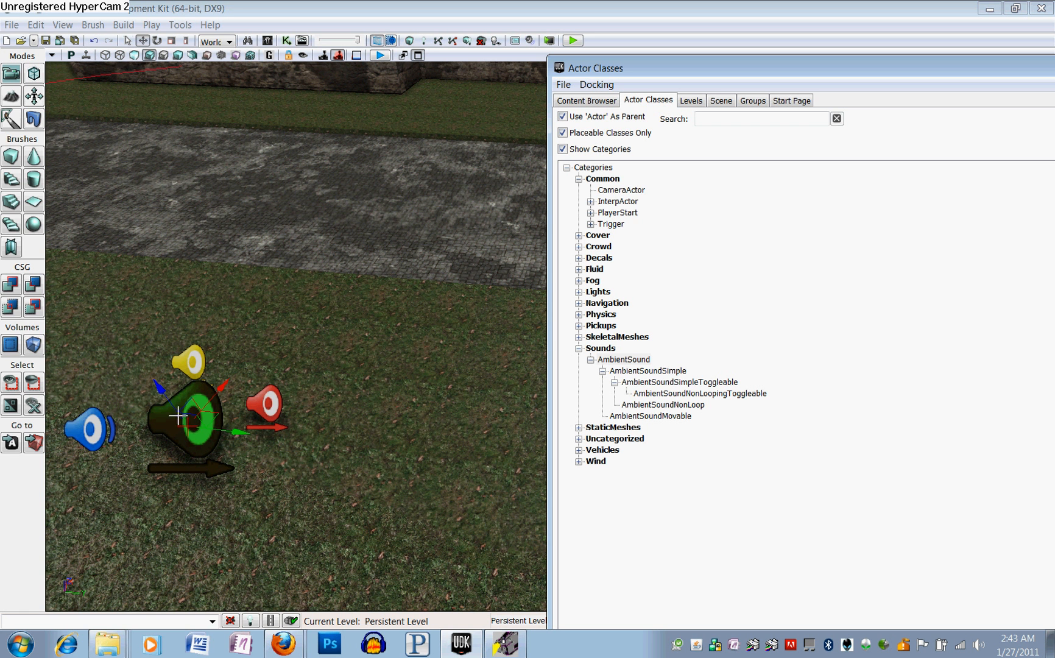
Step: Review the four placed ambient sound actors and examine the properties of each: simple, simple toggleable, non-loop and non-looping toggleable
click(157, 363)
click(199, 370)
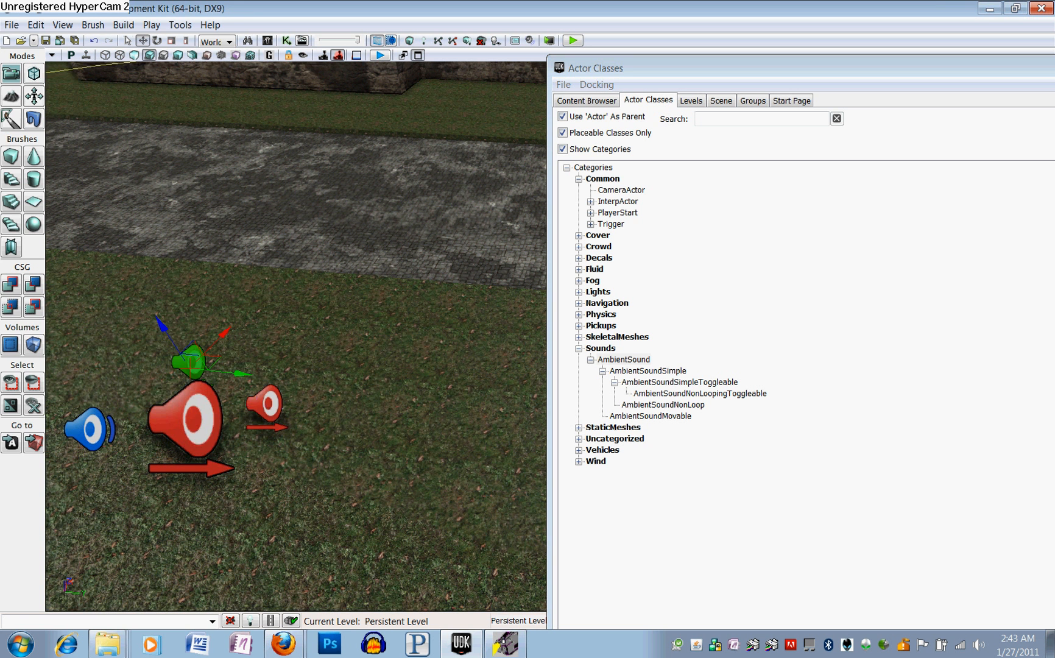
click(263, 408)
click(198, 418)
click(86, 429)
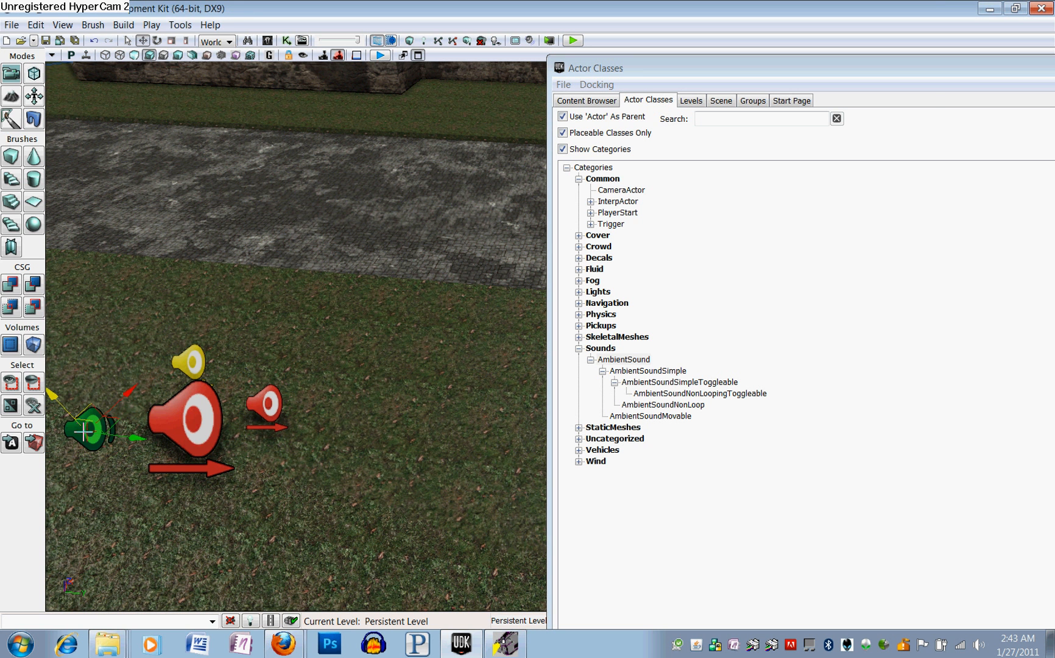
double_click(84, 433)
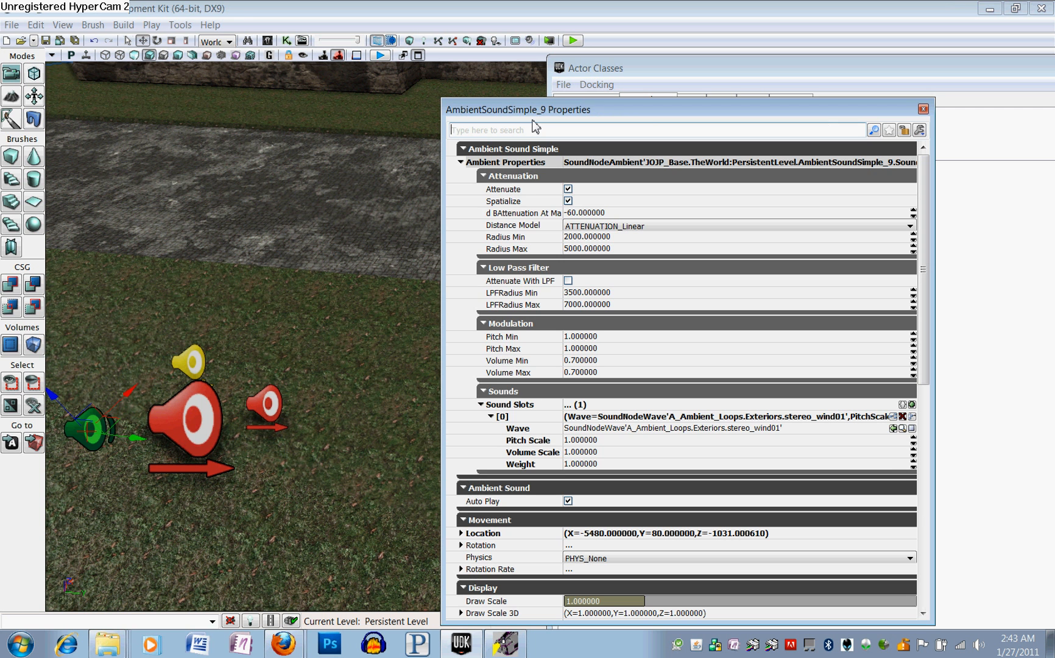
click(194, 359)
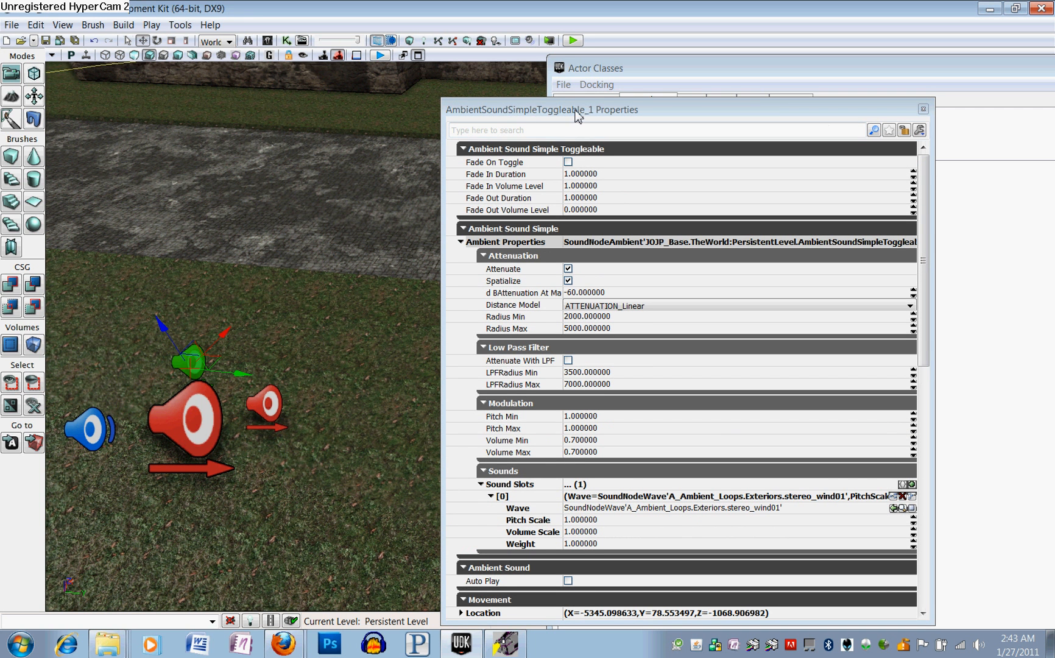
click(202, 438)
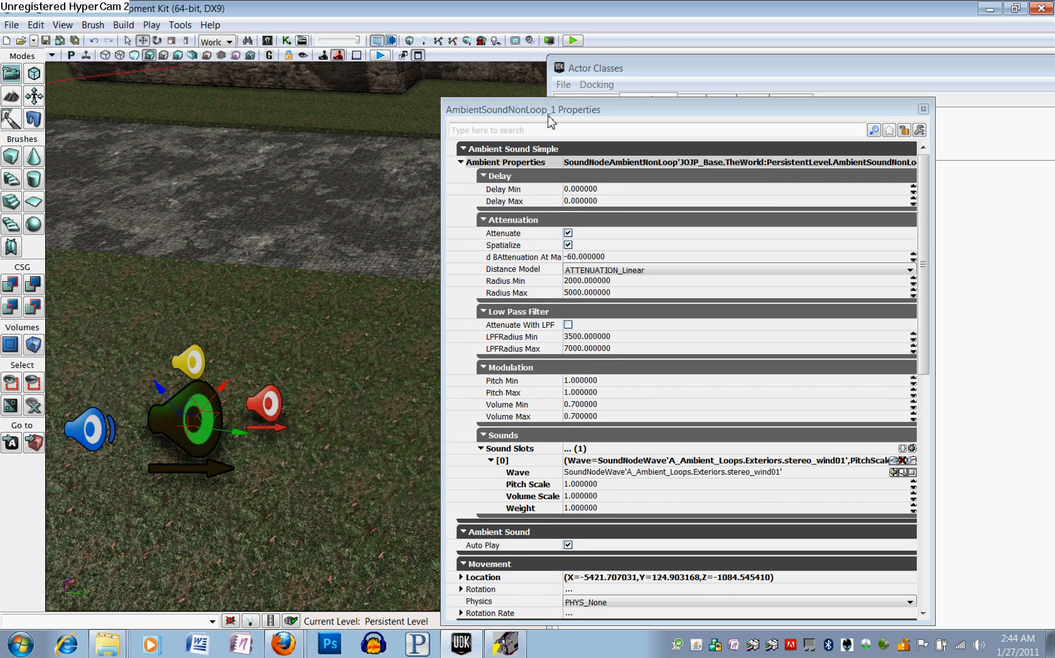
click(272, 419)
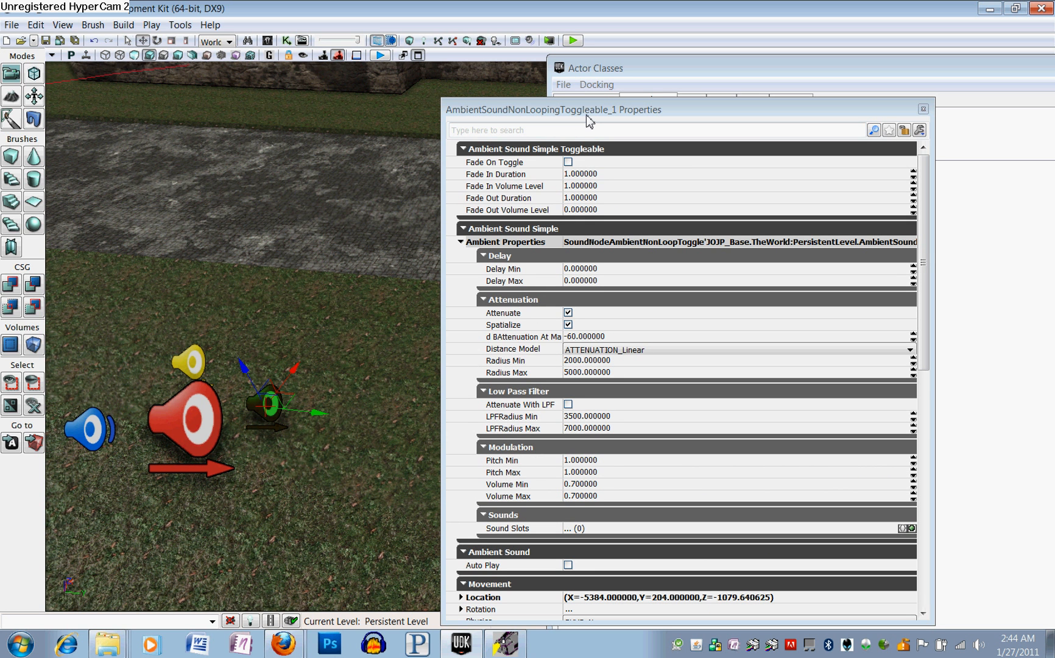
Step: Compare the fade, delay, attenuation and sound slot settings across the looping, non-looping and toggleable ambient sound actors
click(196, 434)
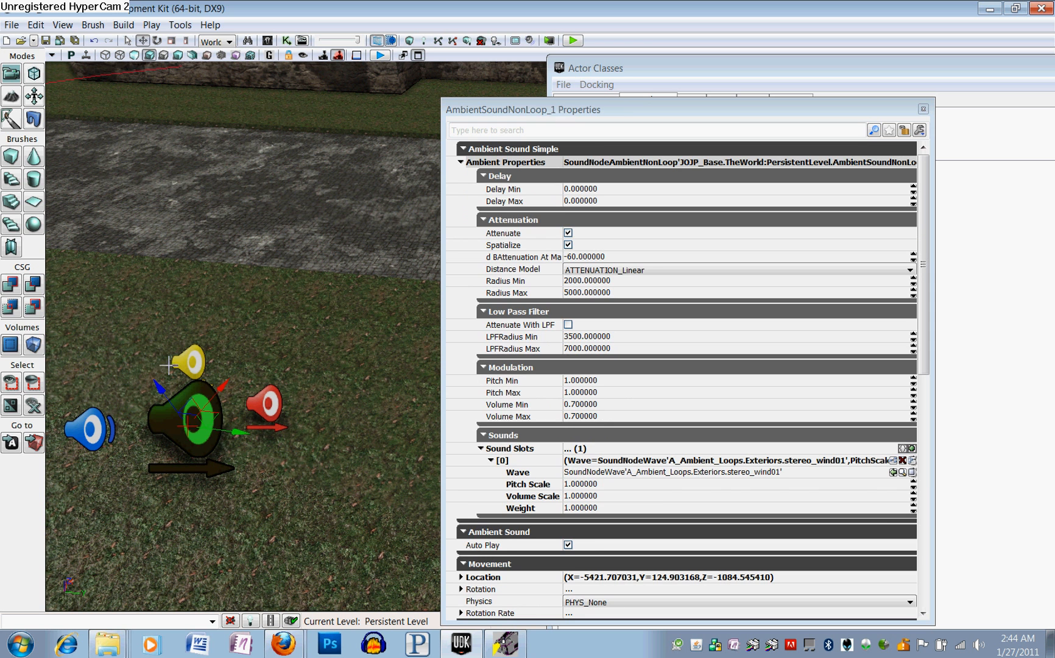
click(189, 363)
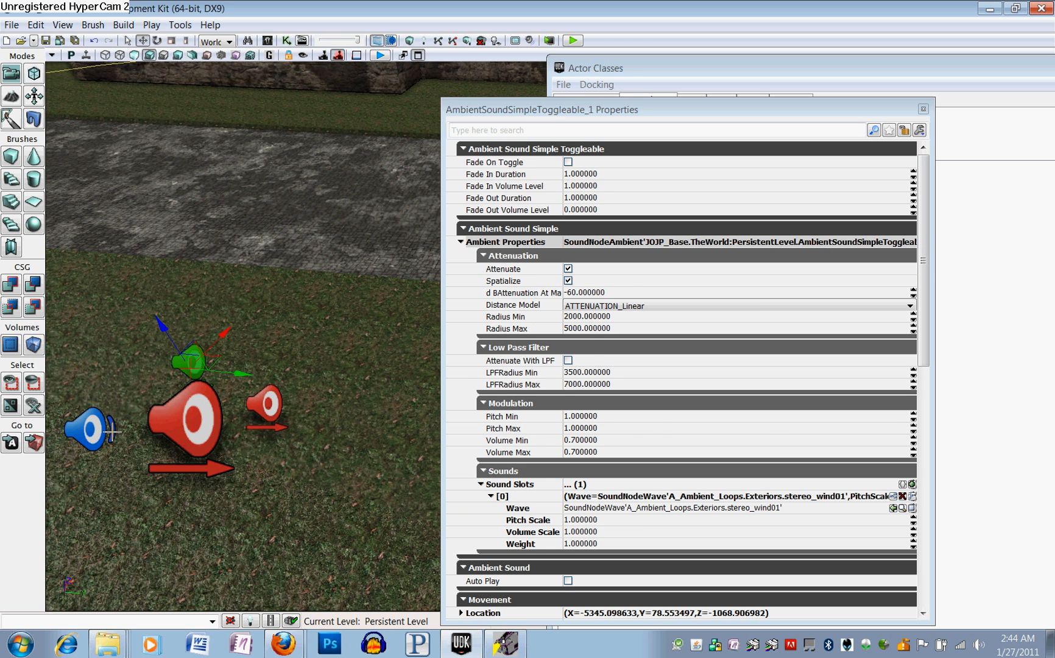
click(92, 429)
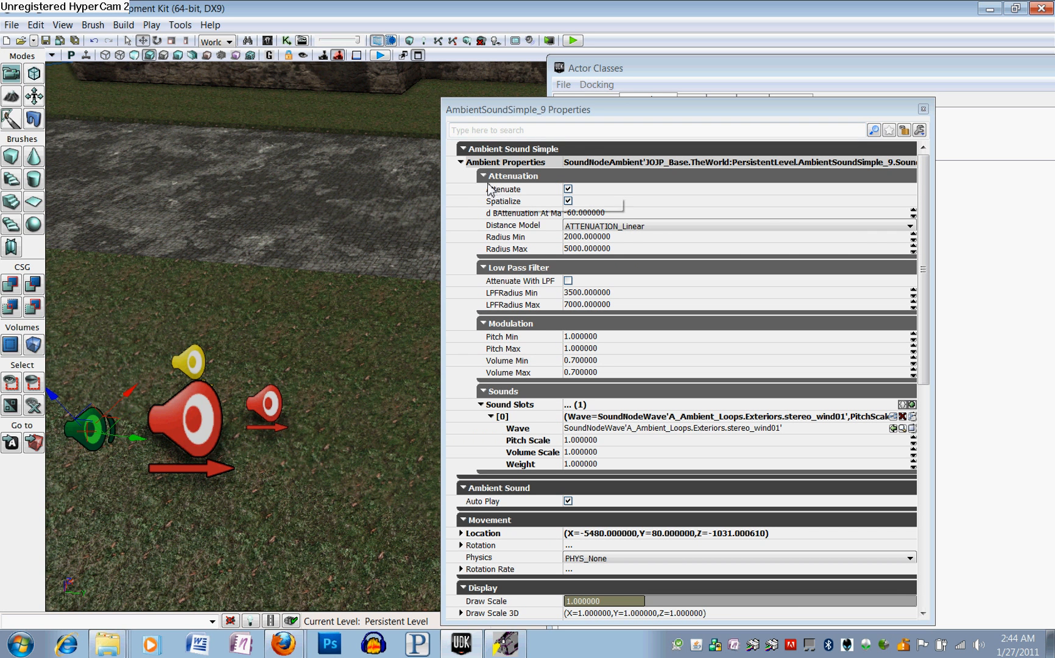
click(197, 367)
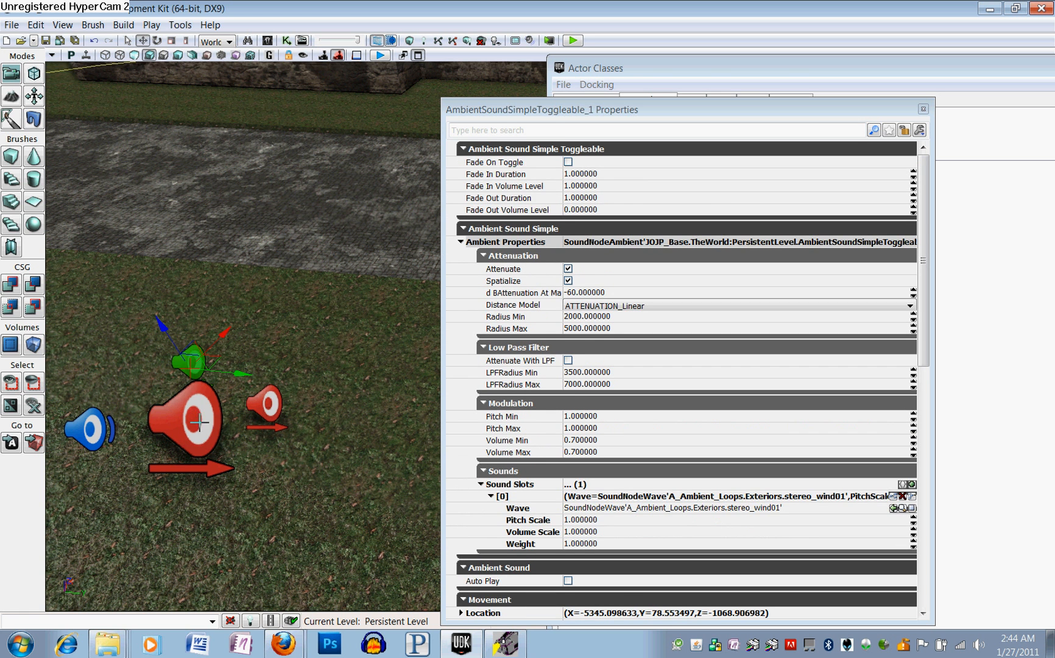
click(194, 449)
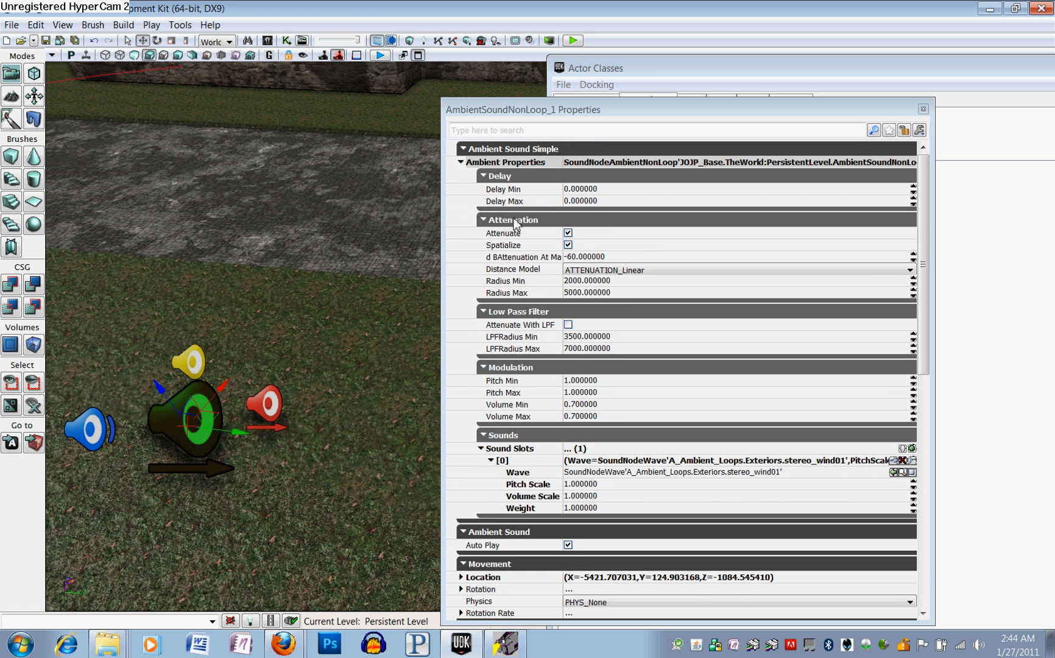
click(265, 403)
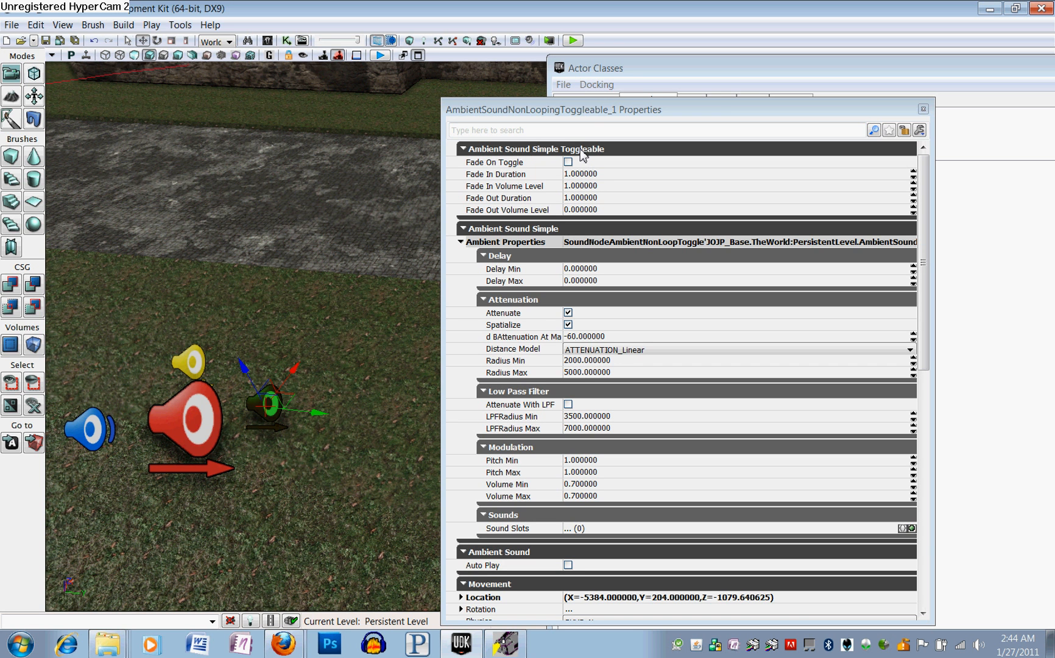
click(193, 366)
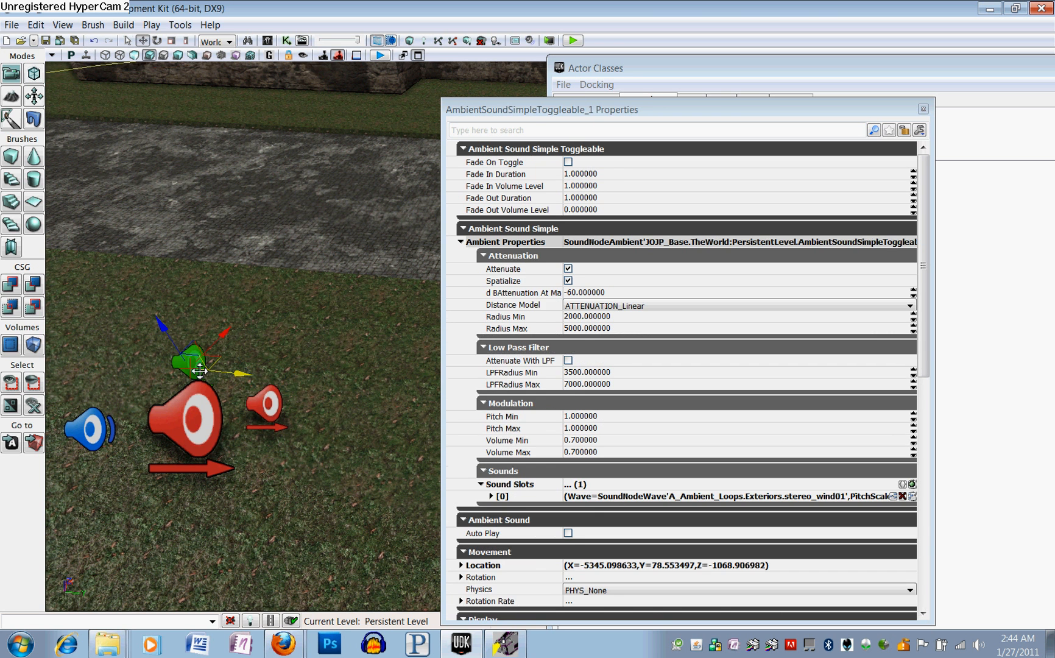
click(180, 422)
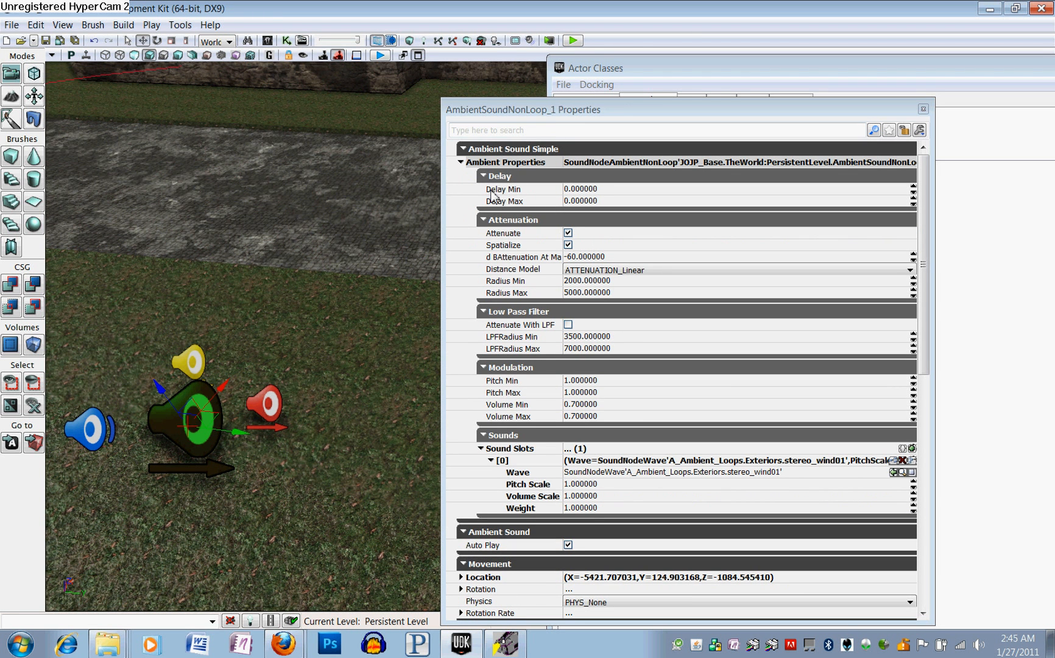
Step: Examine the Volume Min, Sounds and Wave properties of the blue AmbientSoundSimple actor and close its properties
click(92, 437)
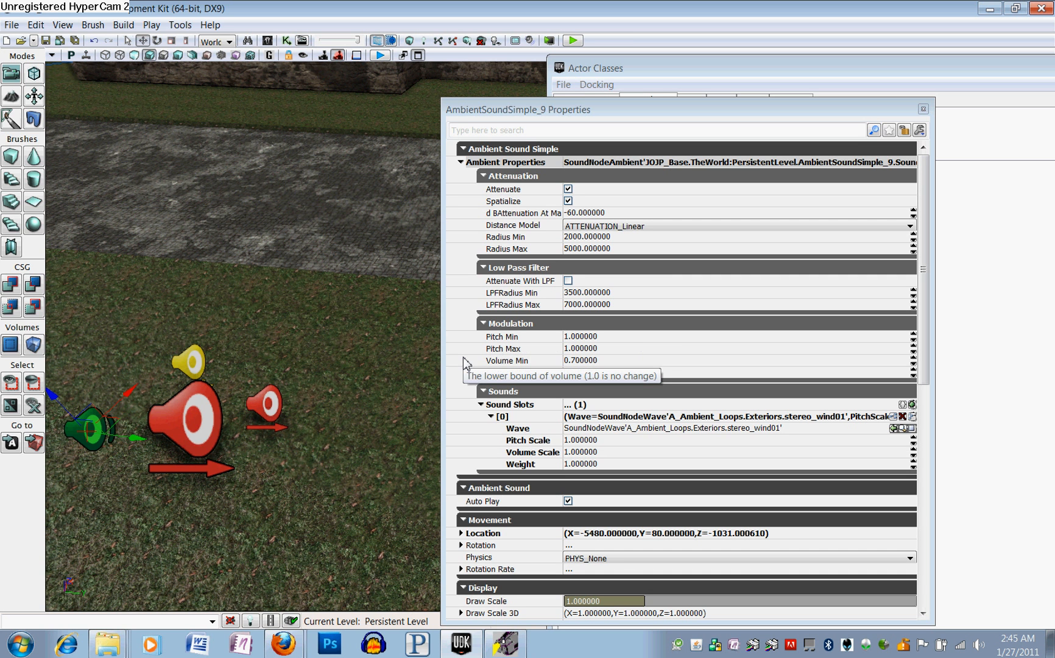
click(501, 364)
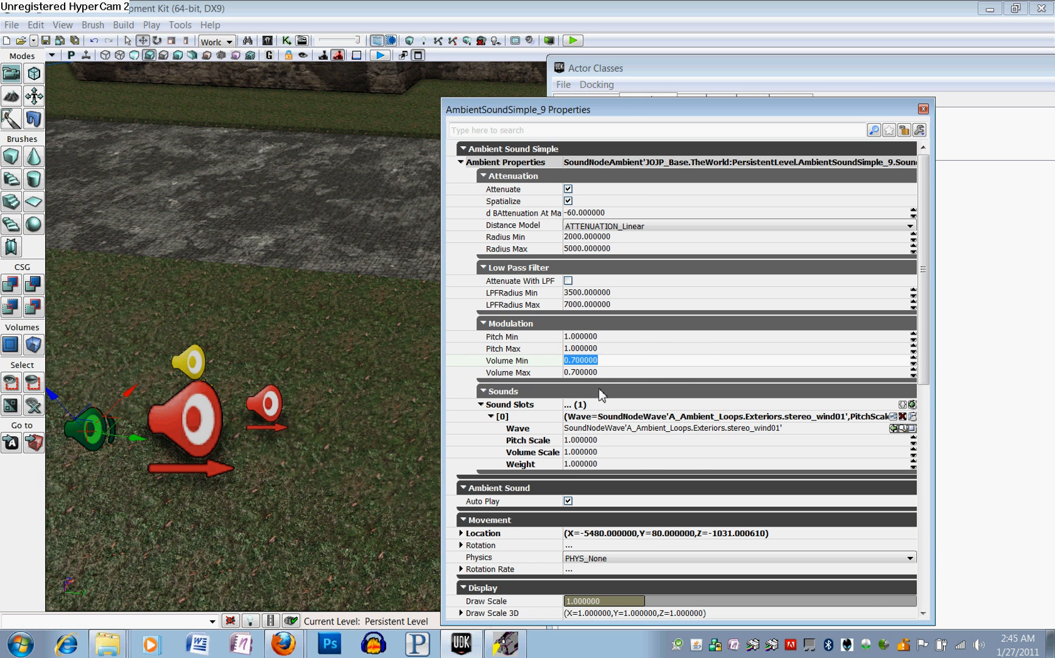
click(506, 393)
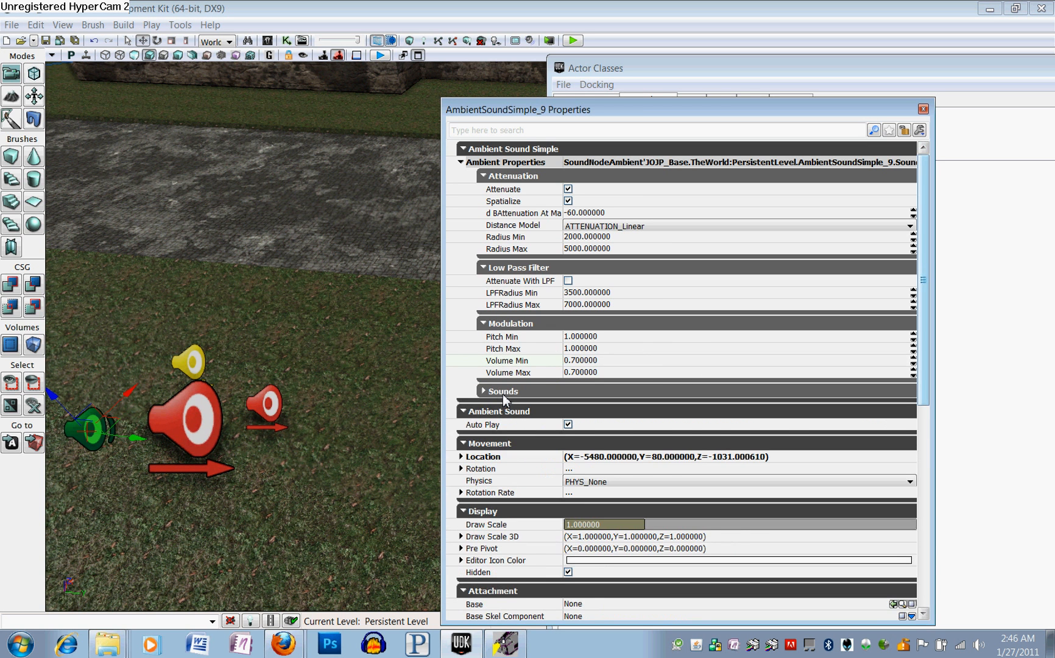
click(502, 393)
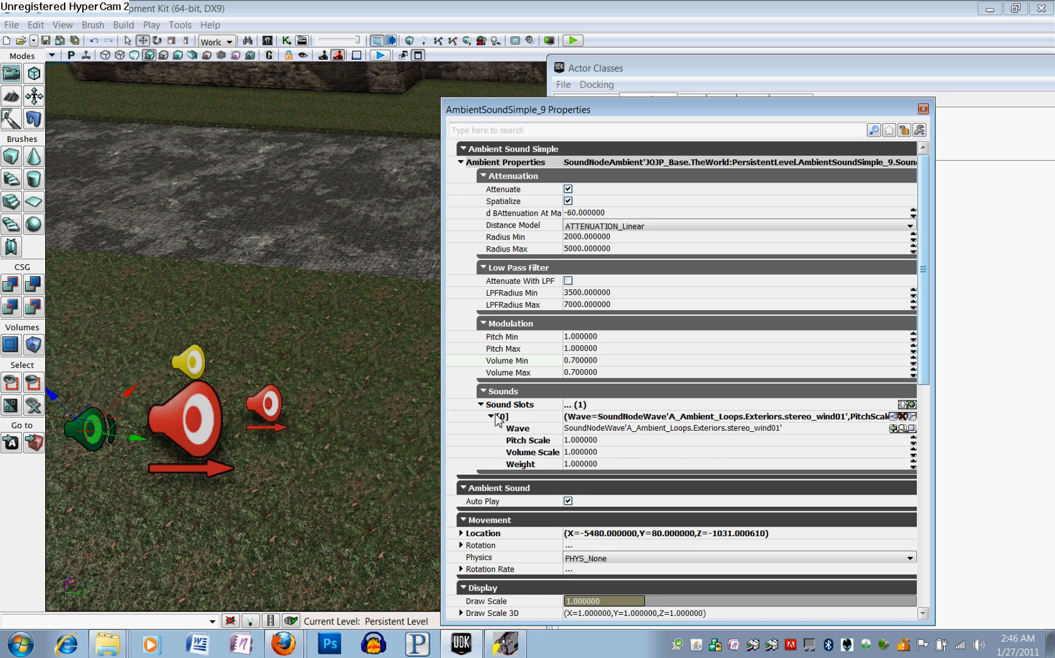
click(538, 430)
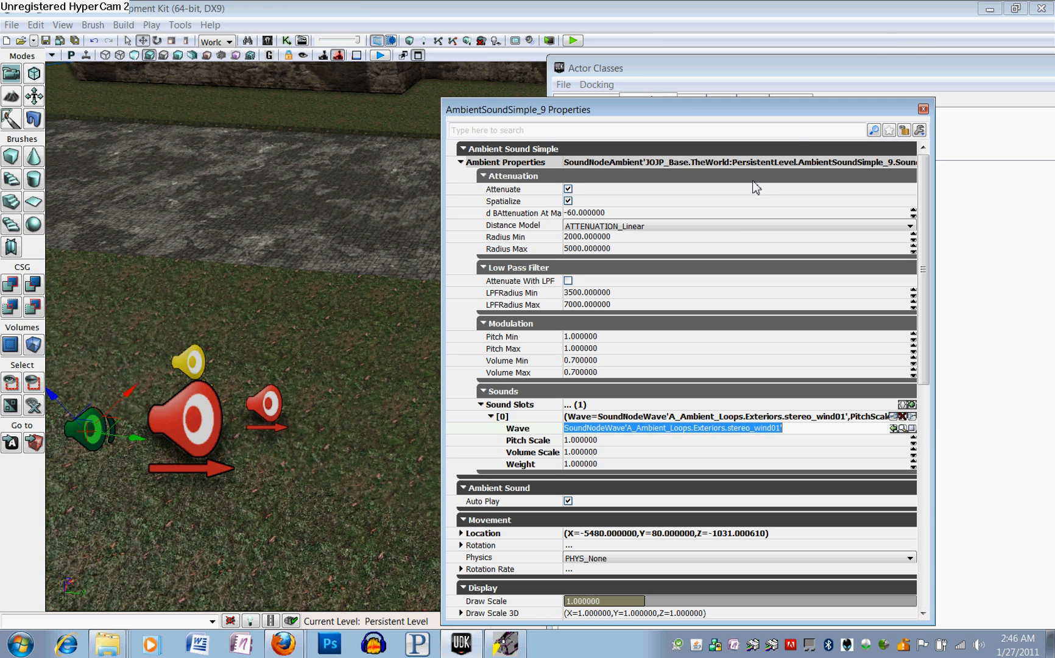
click(923, 109)
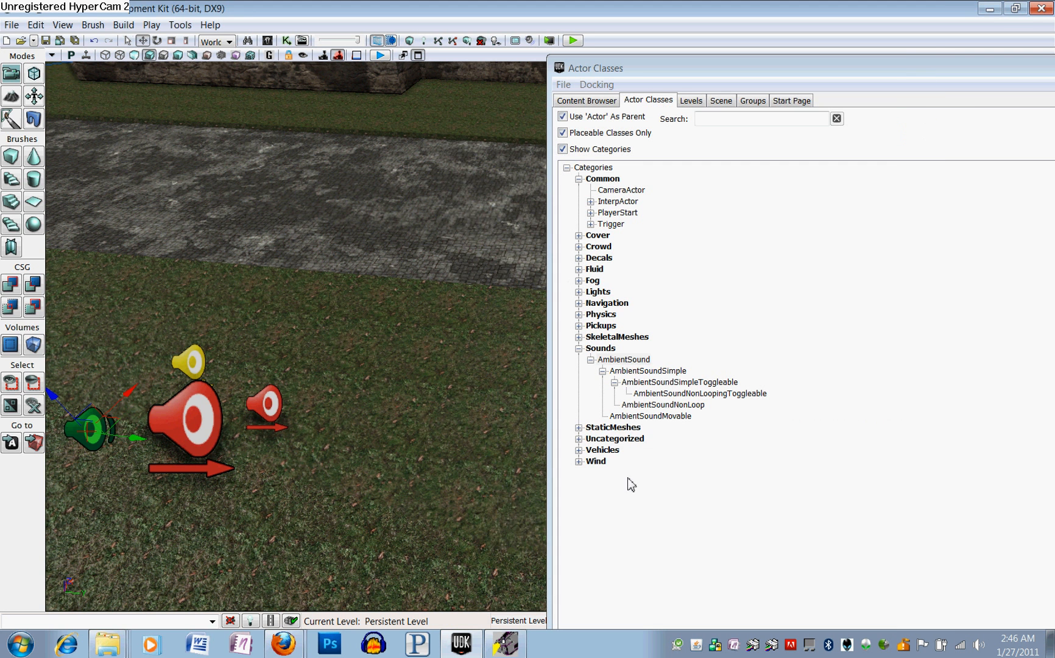
Step: Add an AmbientSoundMovable actor on the grass beside the existing ambient sound actors
click(624, 360)
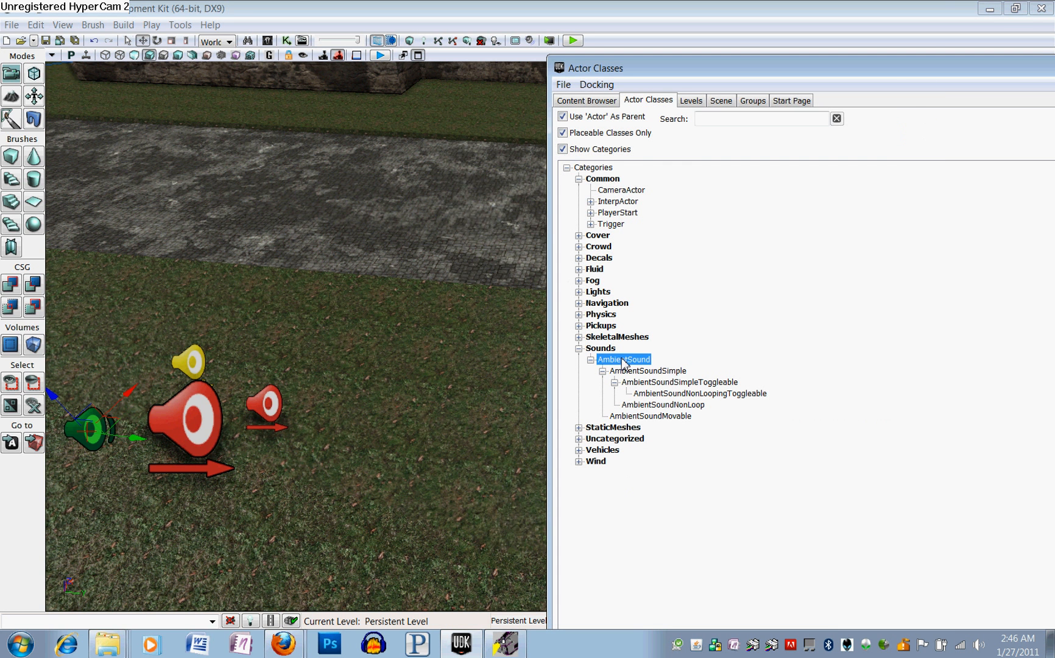
click(640, 416)
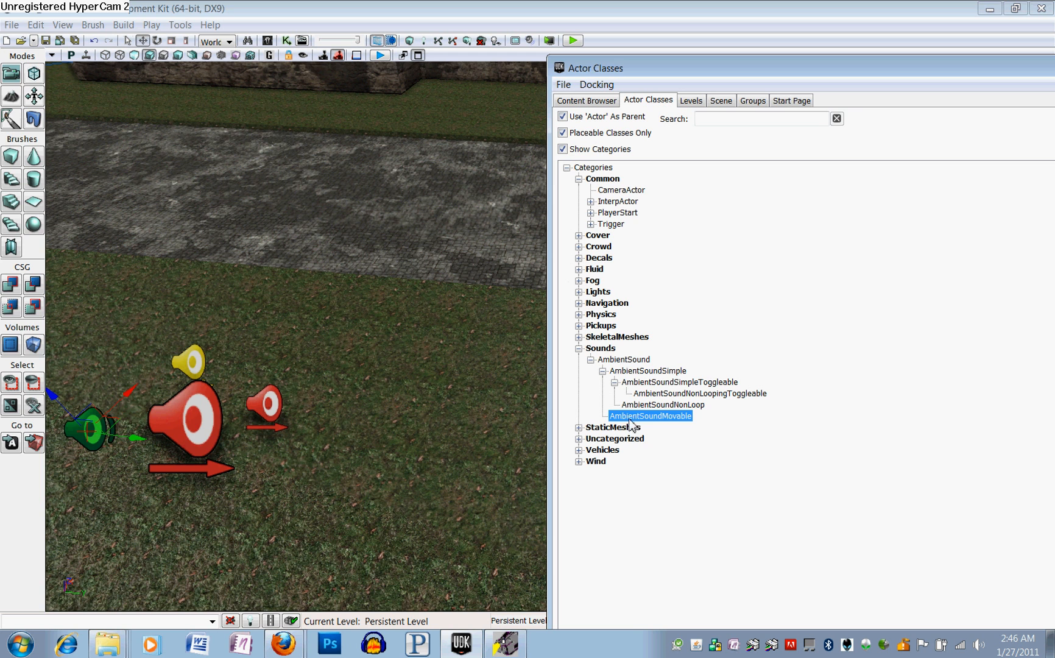
drag(410, 464, 437, 452)
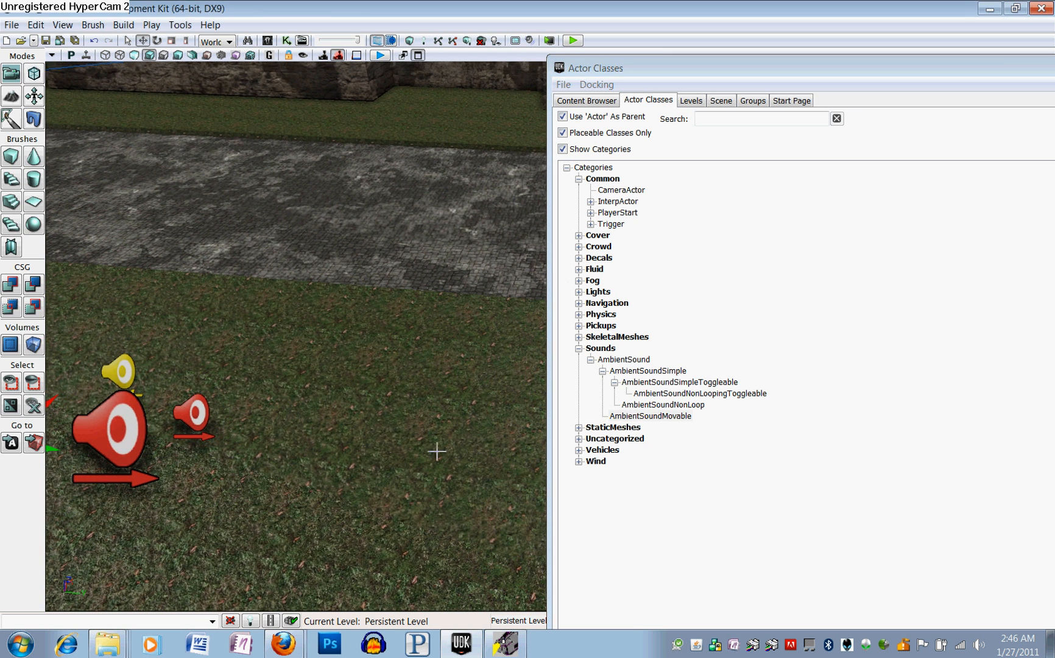
click(640, 416)
right_click(362, 419)
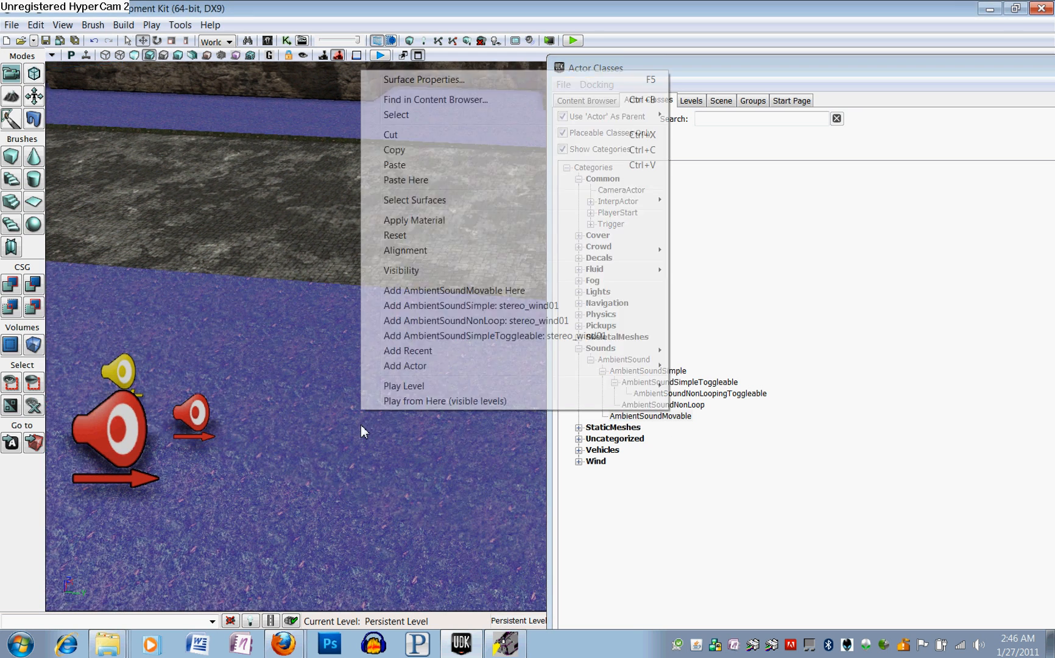
click(438, 290)
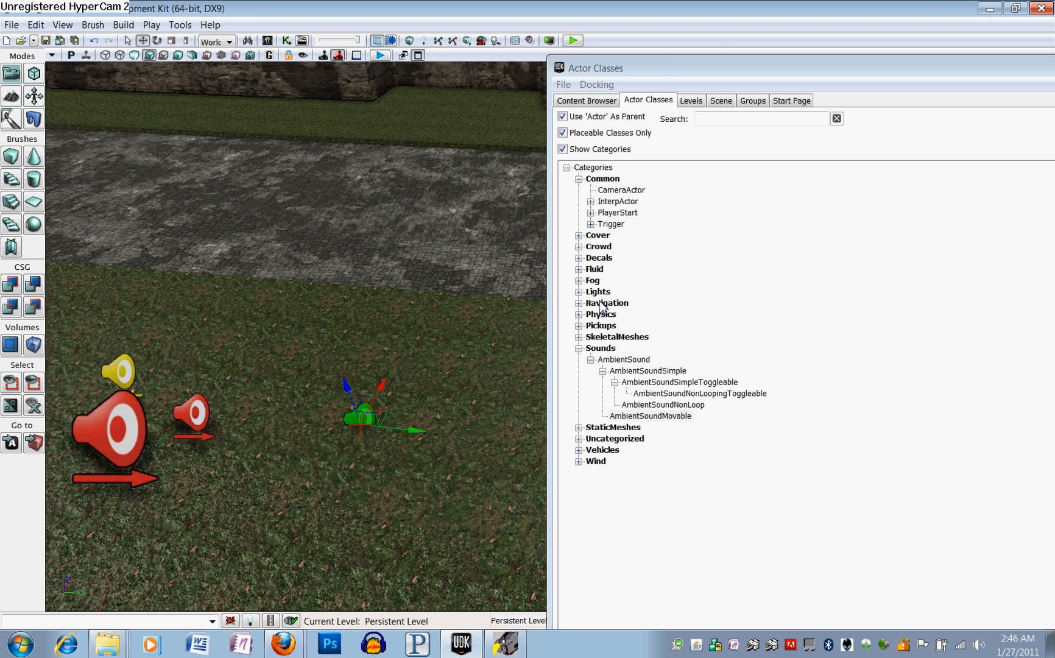
Step: Add an AmbientSound actor on the grass near the stone path and raise it above the ground
click(621, 360)
right_click(407, 360)
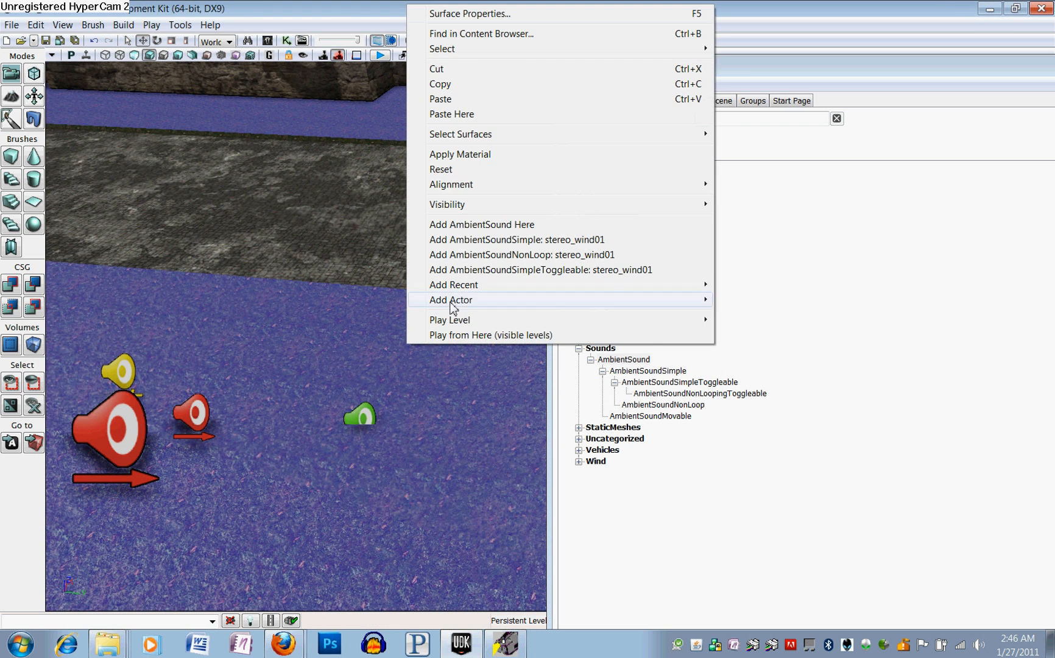
click(475, 224)
drag(394, 318, 389, 295)
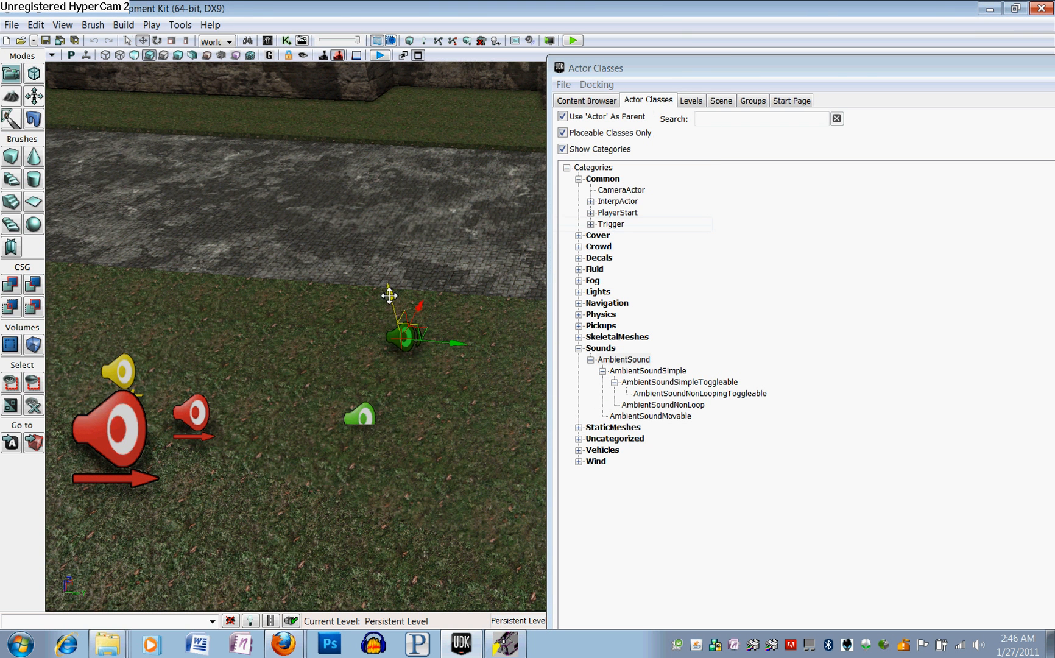
Step: Raise the AmbientSoundMovable actor so its icon clears the ground
click(615, 359)
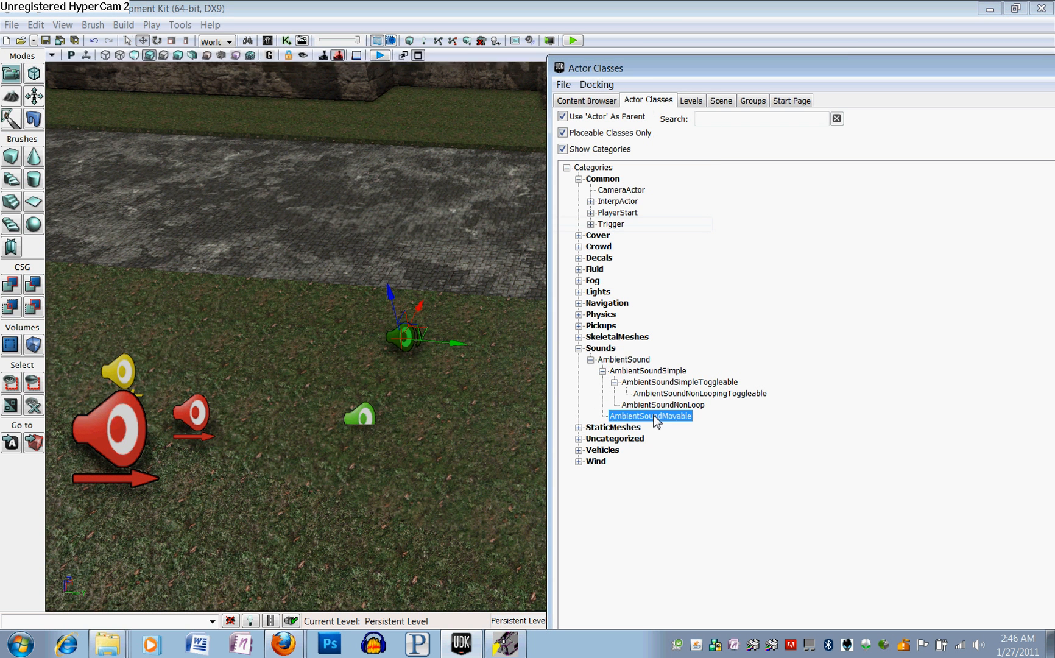
click(371, 416)
drag(350, 387, 331, 352)
Step: Examine the ambient sound actors that can be added on the grass surface, without adding one
right_click(371, 464)
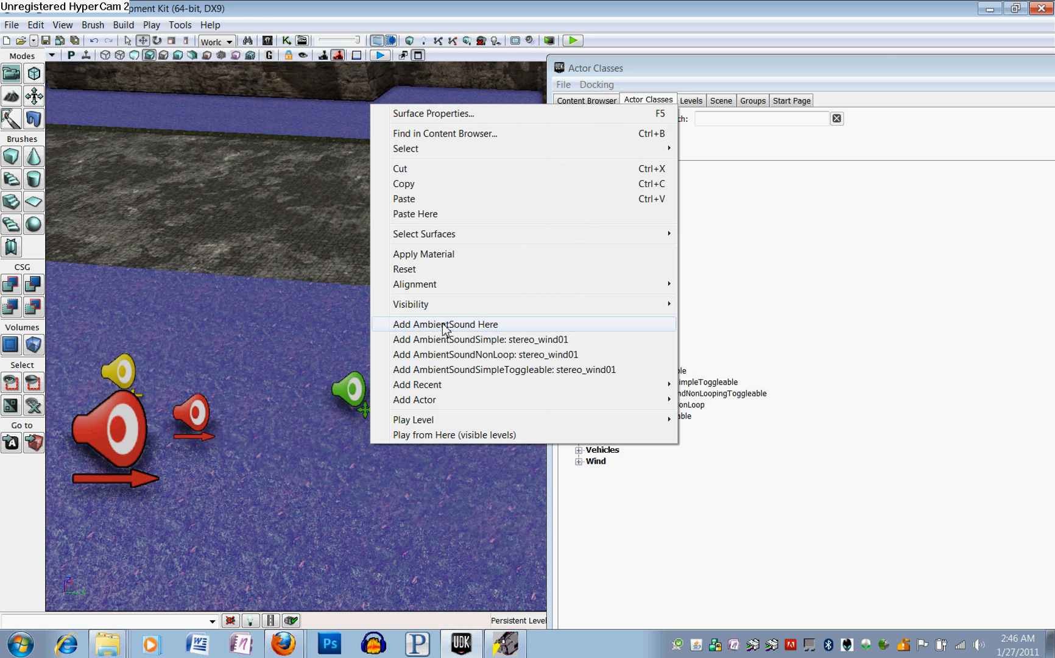
click(504, 331)
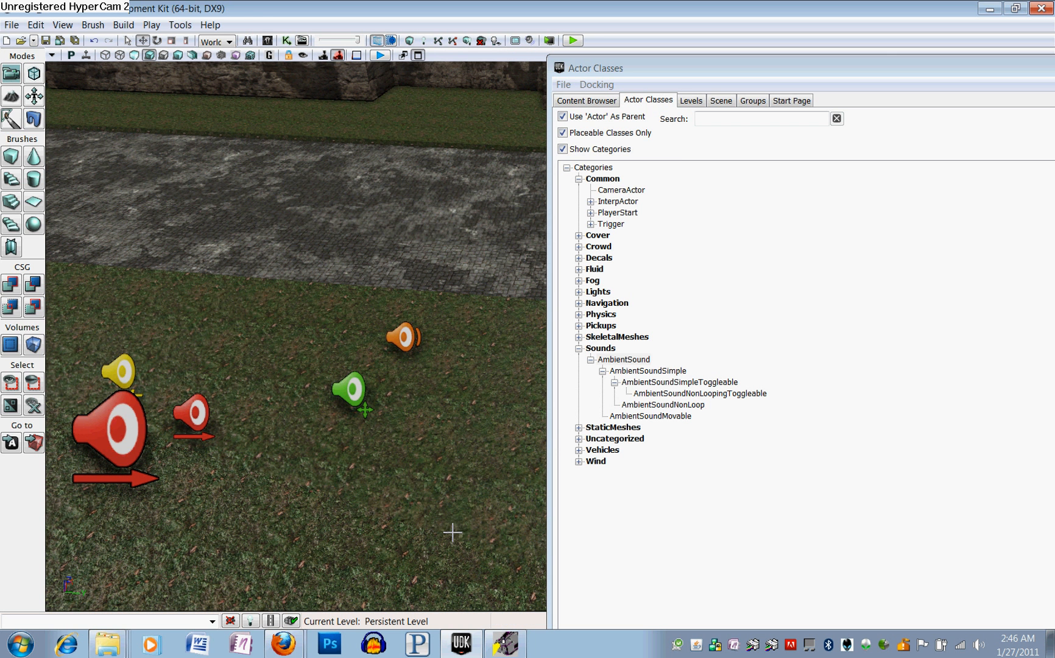
right_click(416, 454)
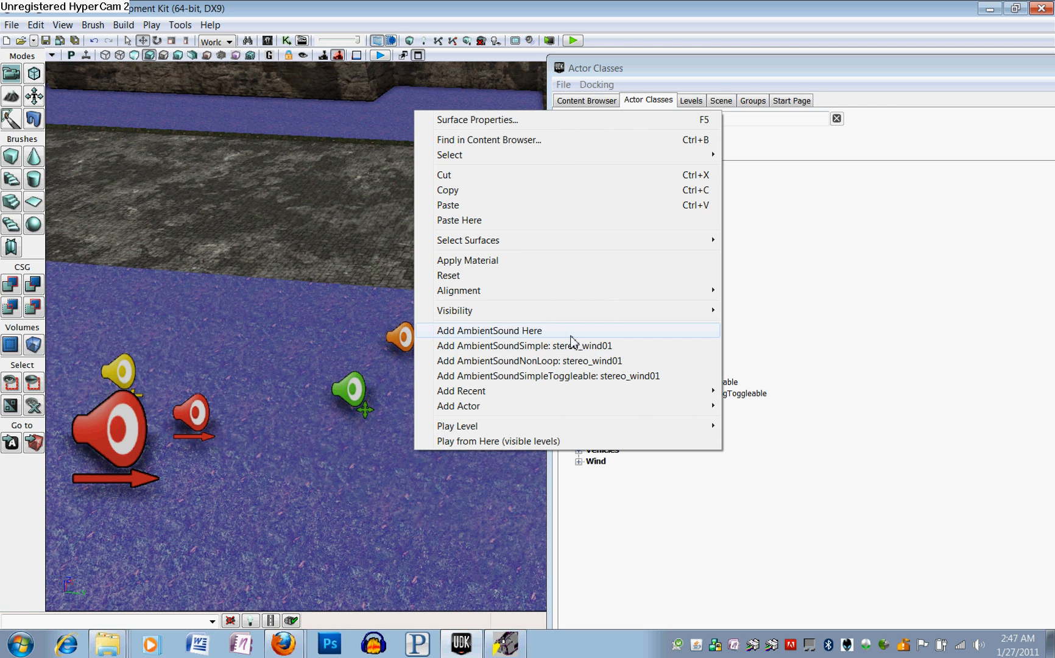
click(468, 490)
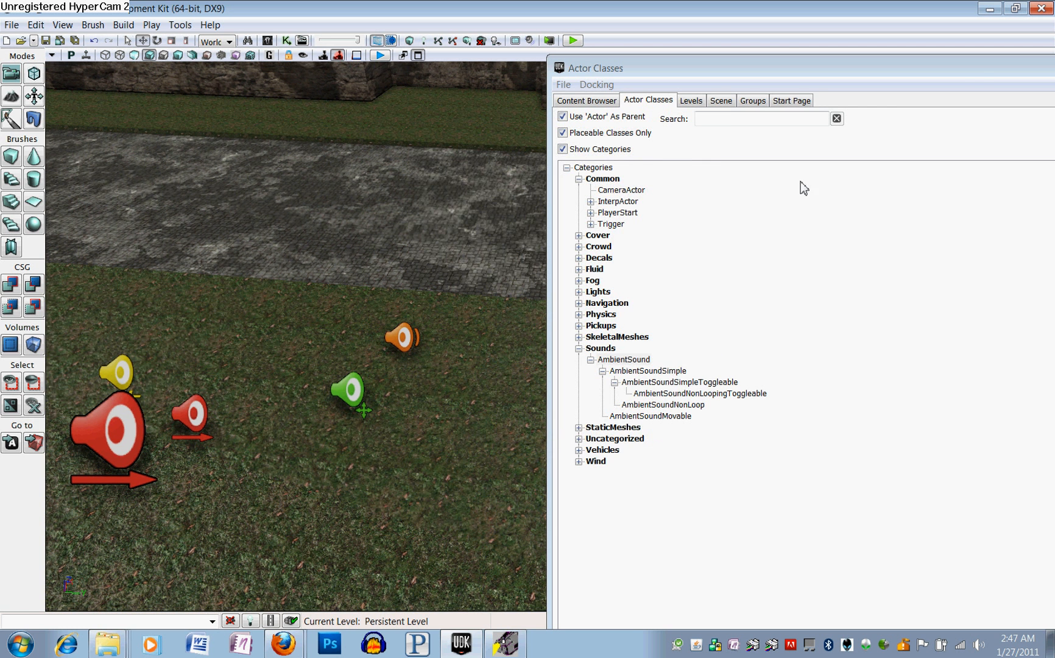
Step: Show the Content Browser beside the viewport and select the AmbientSoundMovable actor in the level
drag(969, 64, 697, 196)
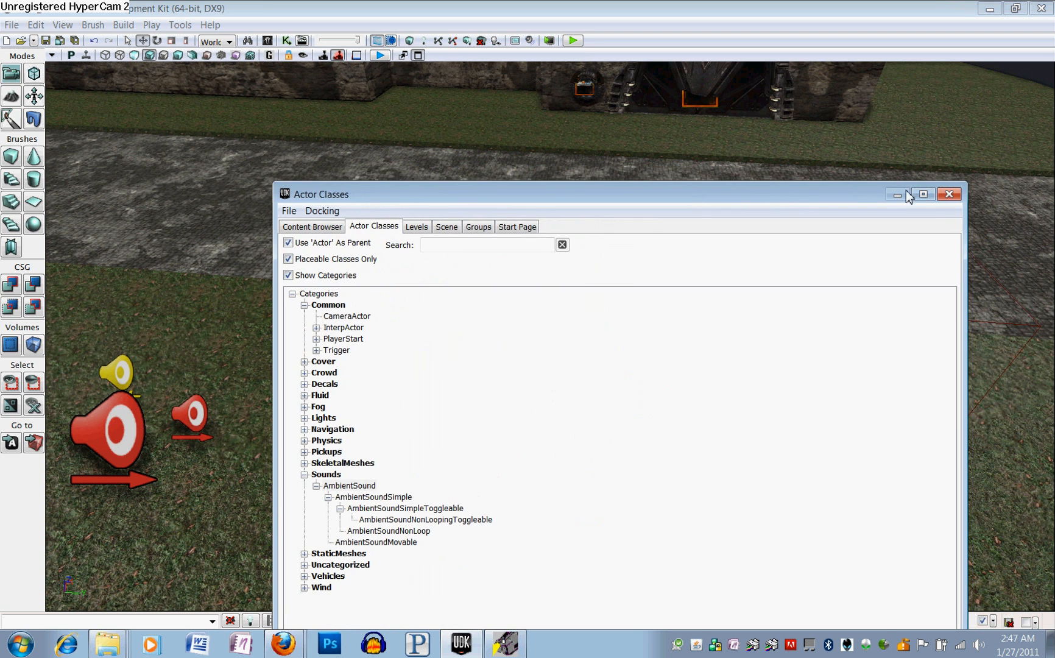
click(333, 227)
drag(534, 196, 727, 61)
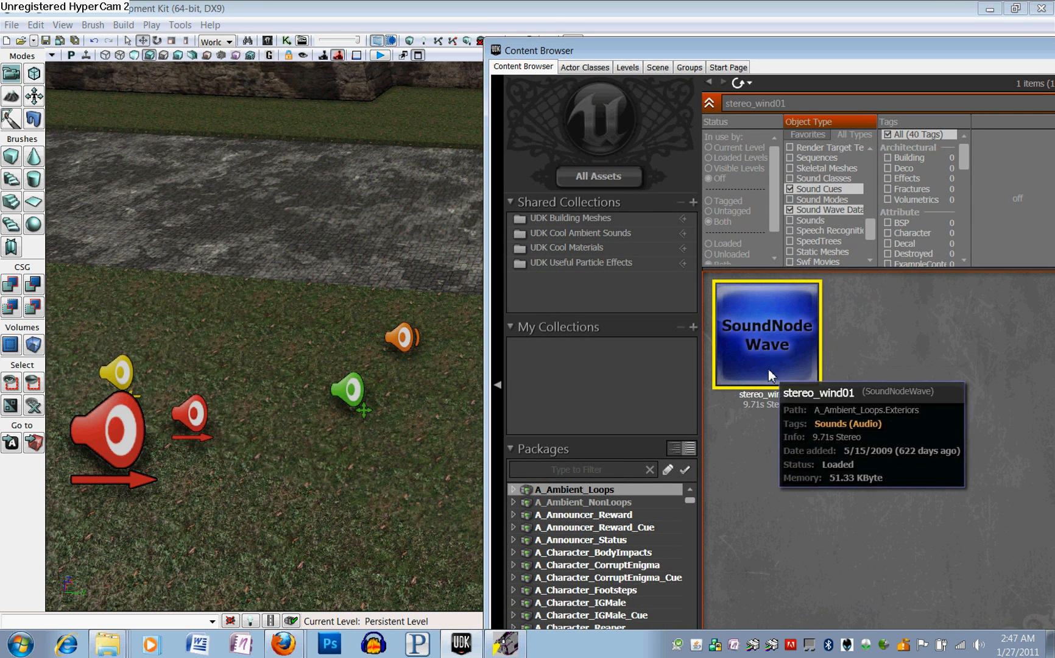
click(360, 393)
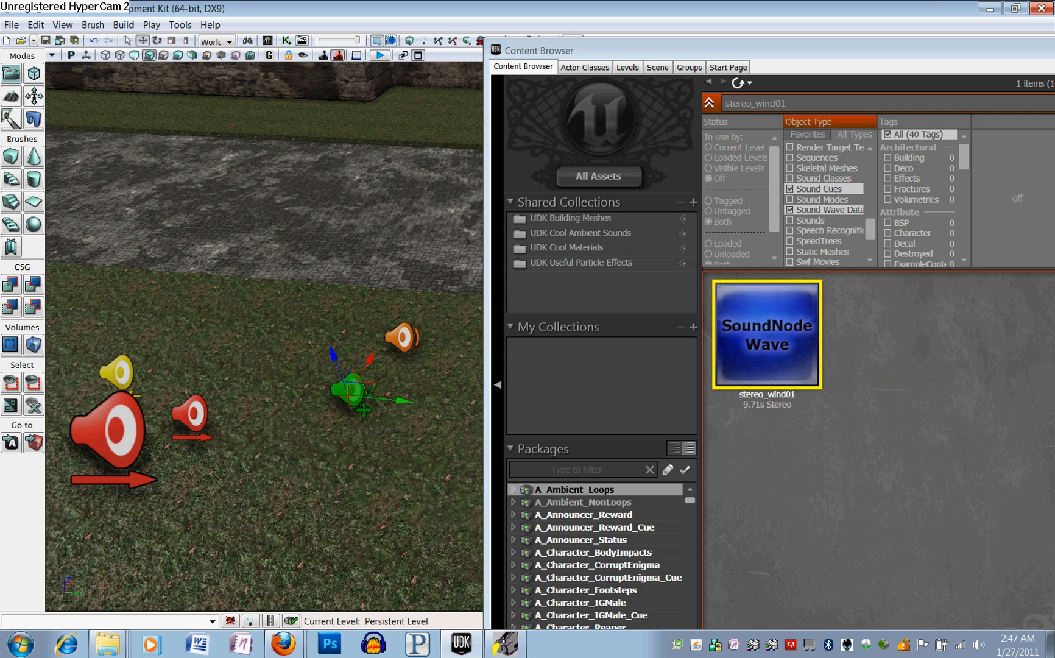
Step: Open the properties of the green AmbientSoundMovable actor, keeping the window clear of the sound actors in the viewport
click(416, 343)
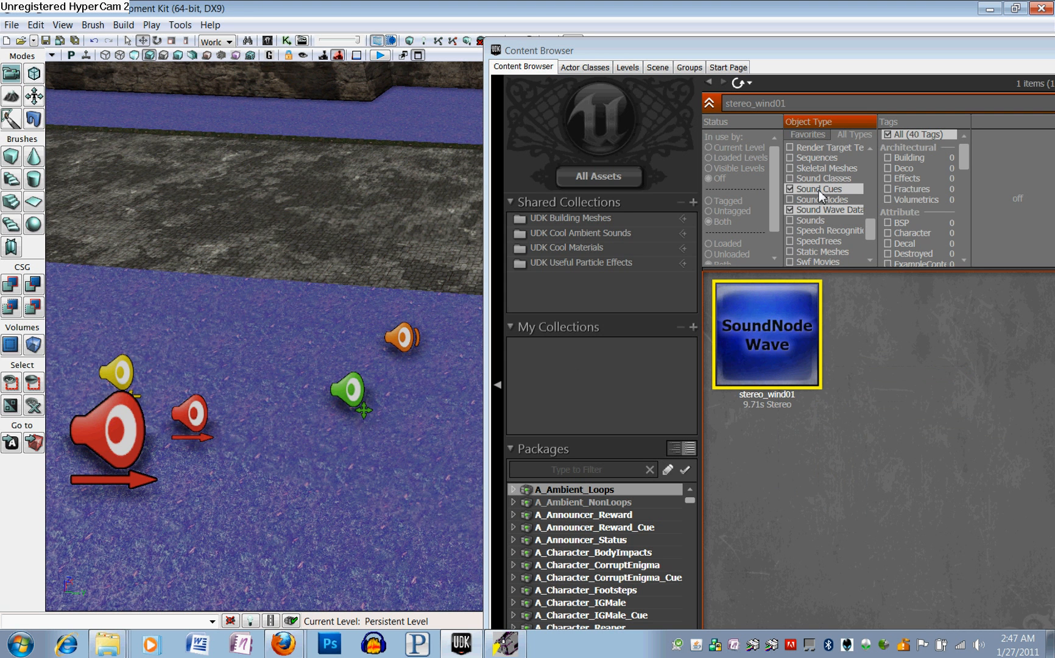
double_click(363, 410)
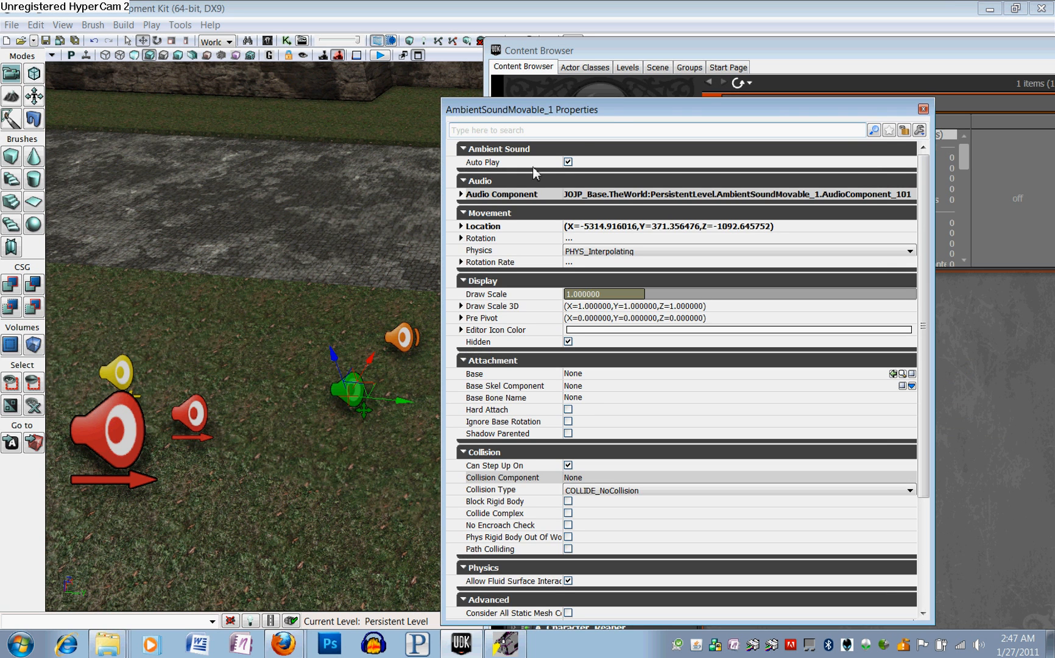
mouse_move(604, 114)
mouse_down()
mouse_move(681, 114)
mouse_move(624, 114)
mouse_up()
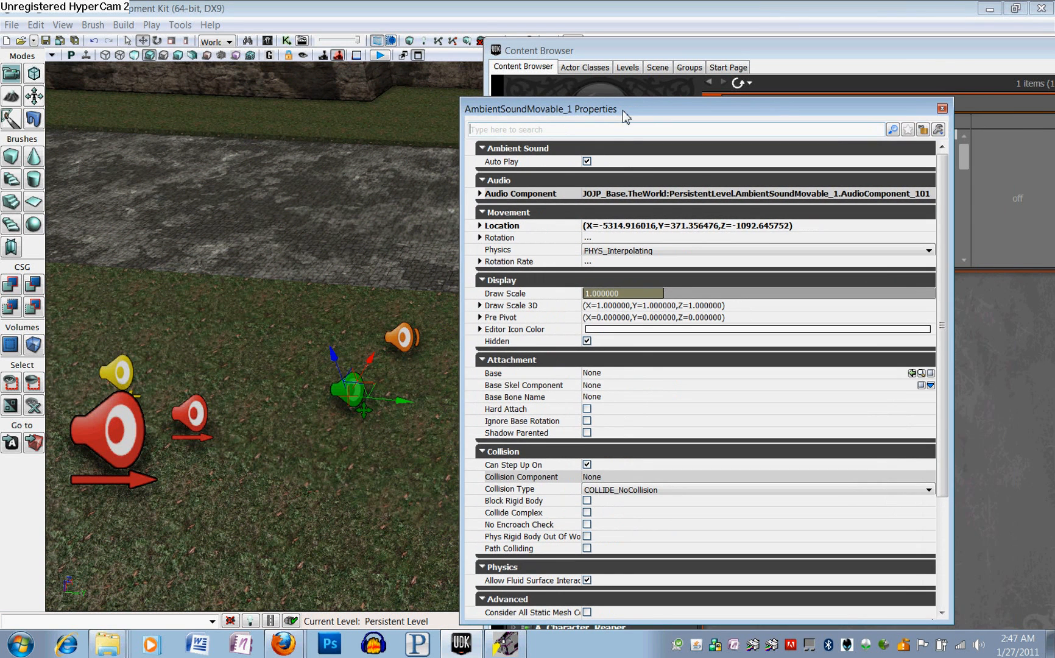
Step: Collapse the Movement, Display, Attachment, Collision, Physics, Advanced, Debug and Object categories of the AmbientSoundMovable properties
click(483, 212)
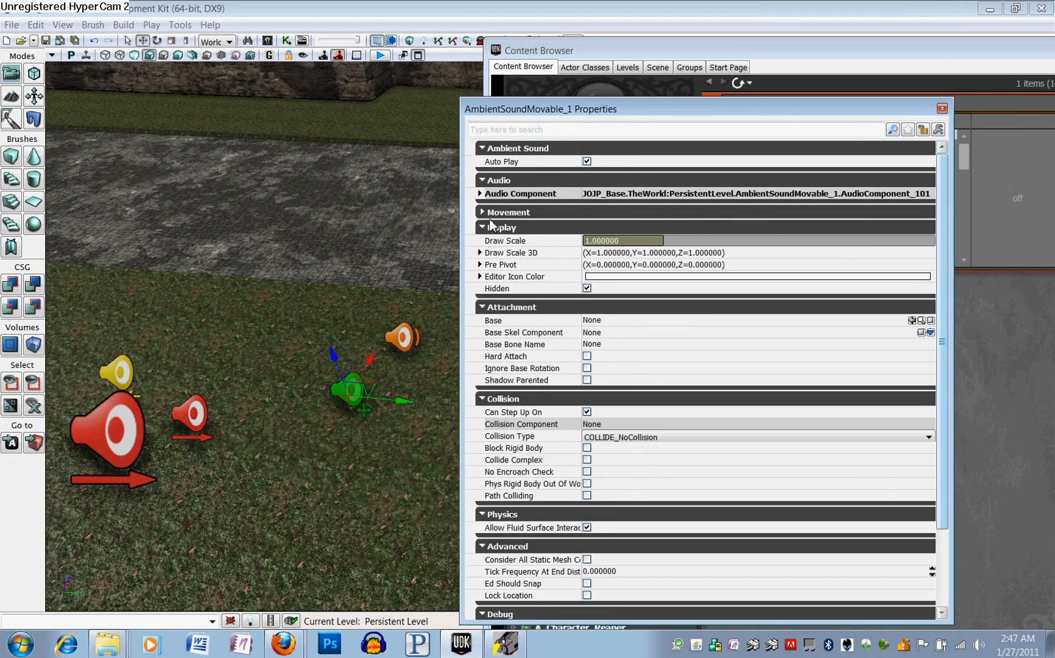
click(484, 228)
click(488, 242)
click(497, 257)
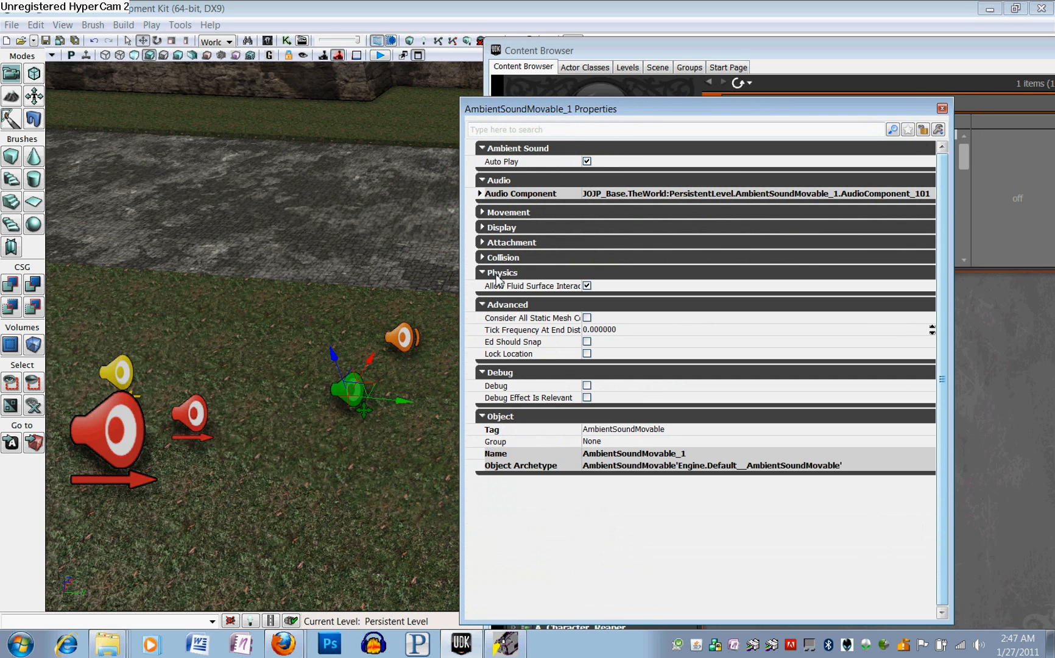
click(495, 274)
click(501, 288)
click(501, 302)
click(502, 317)
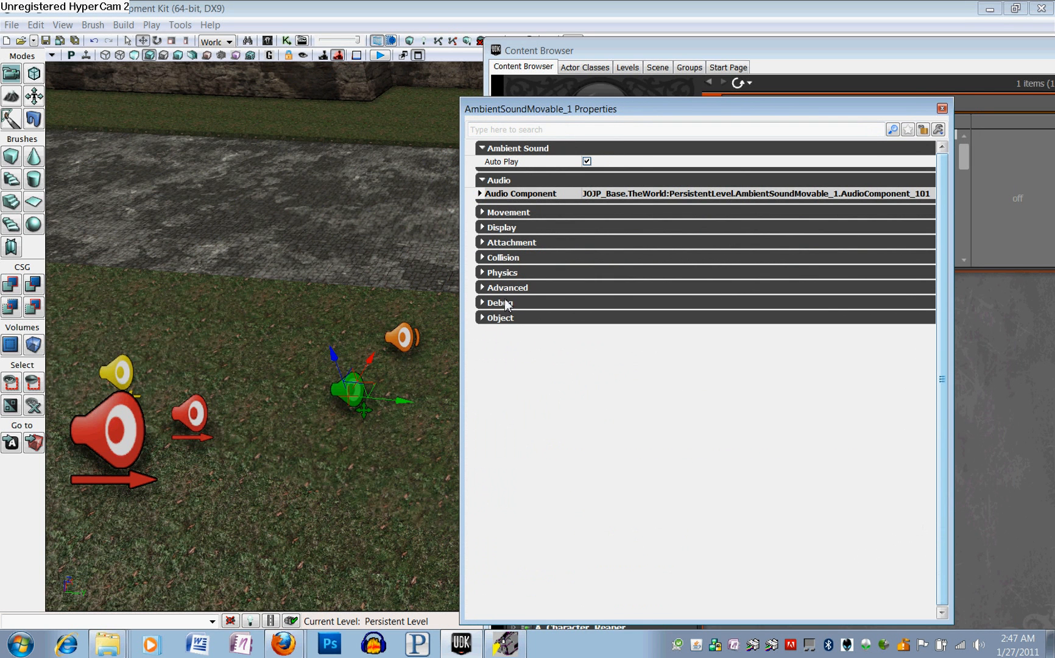
Step: Expand the Audio Component settings and compare them between the AmbientSoundMovable and AmbientSound actors, closing the properties when done
click(479, 193)
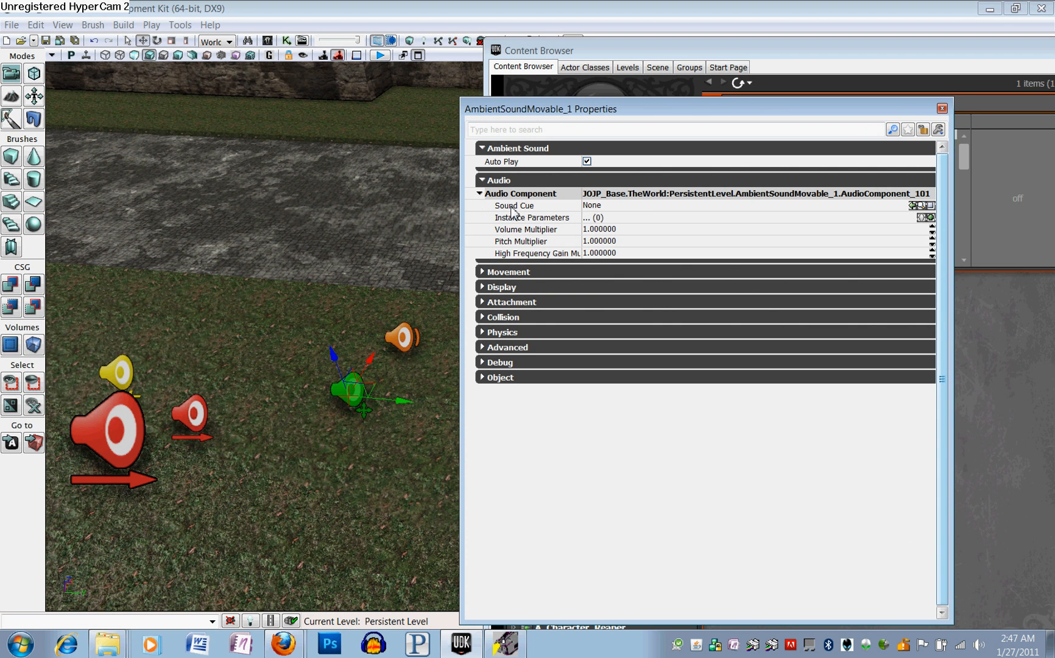
click(404, 337)
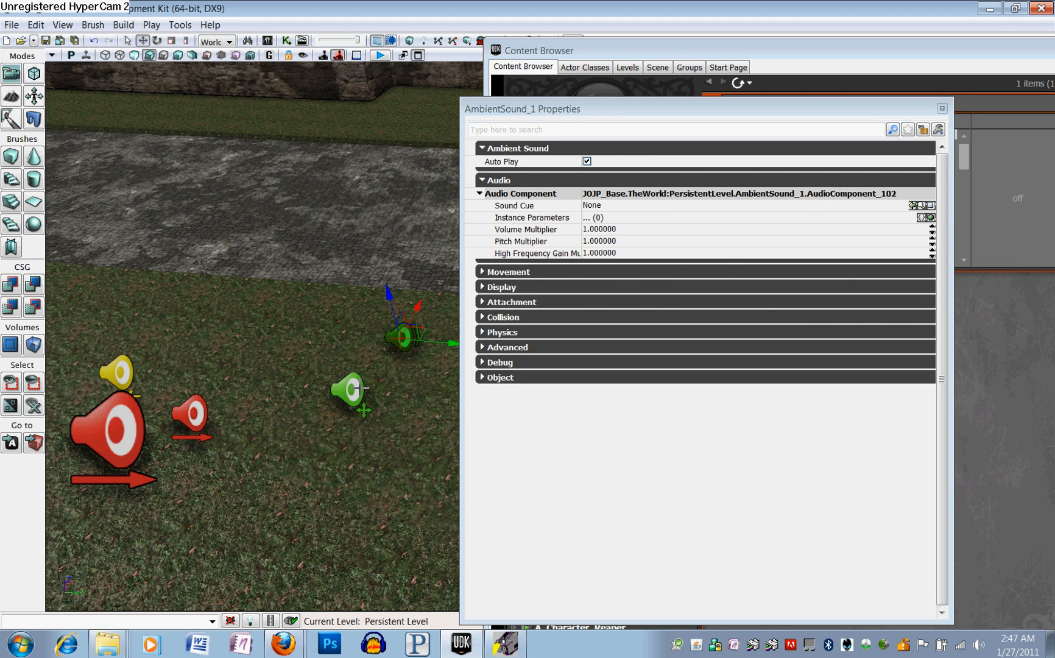
click(359, 390)
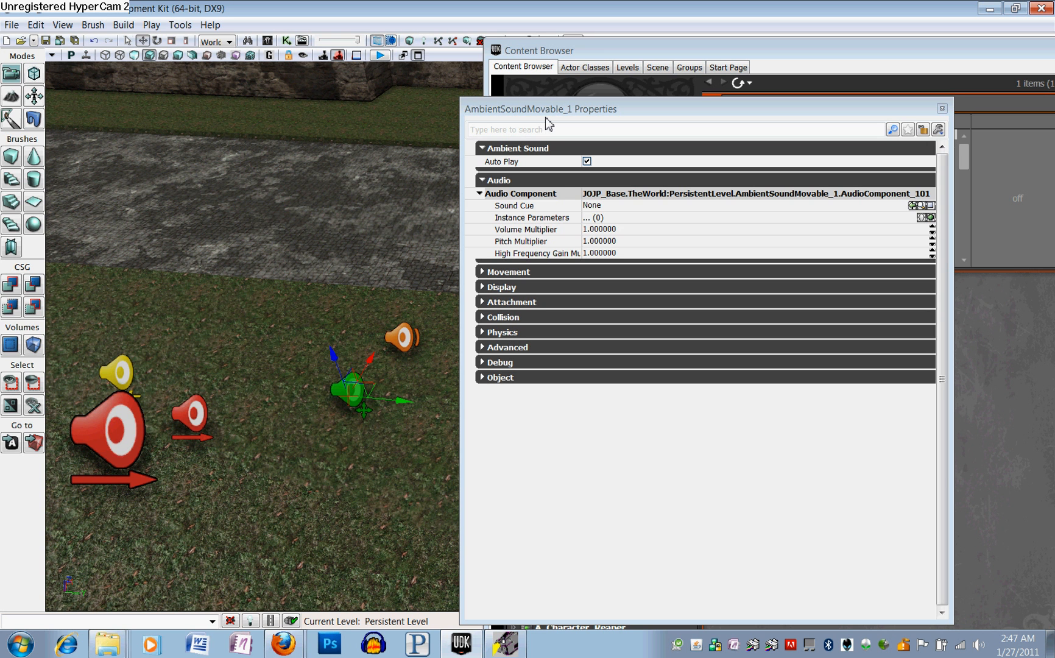
click(400, 338)
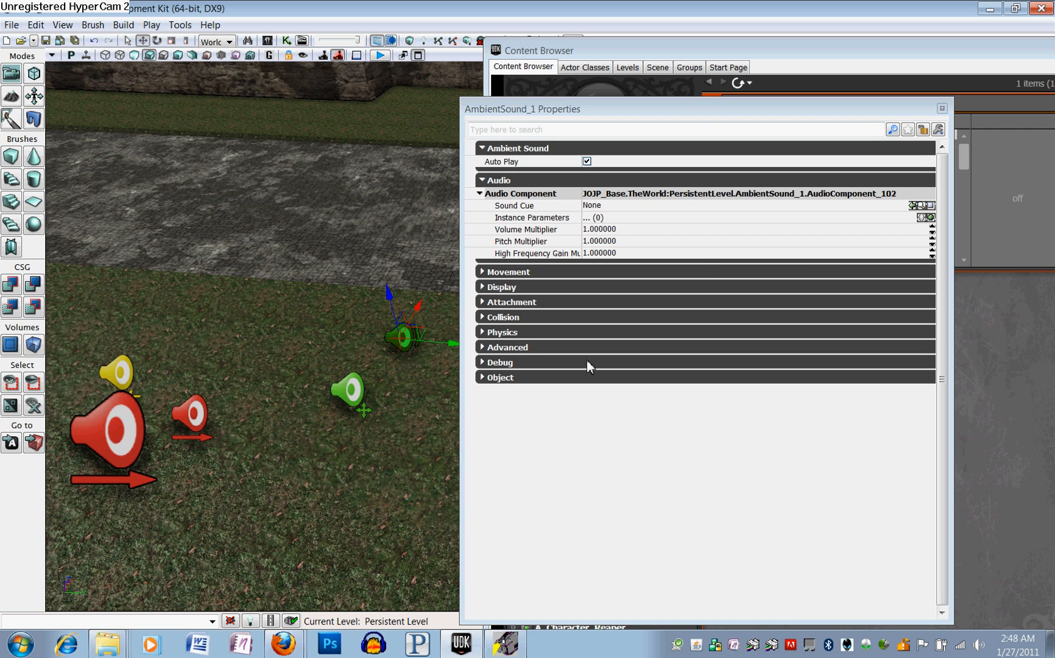
click(942, 107)
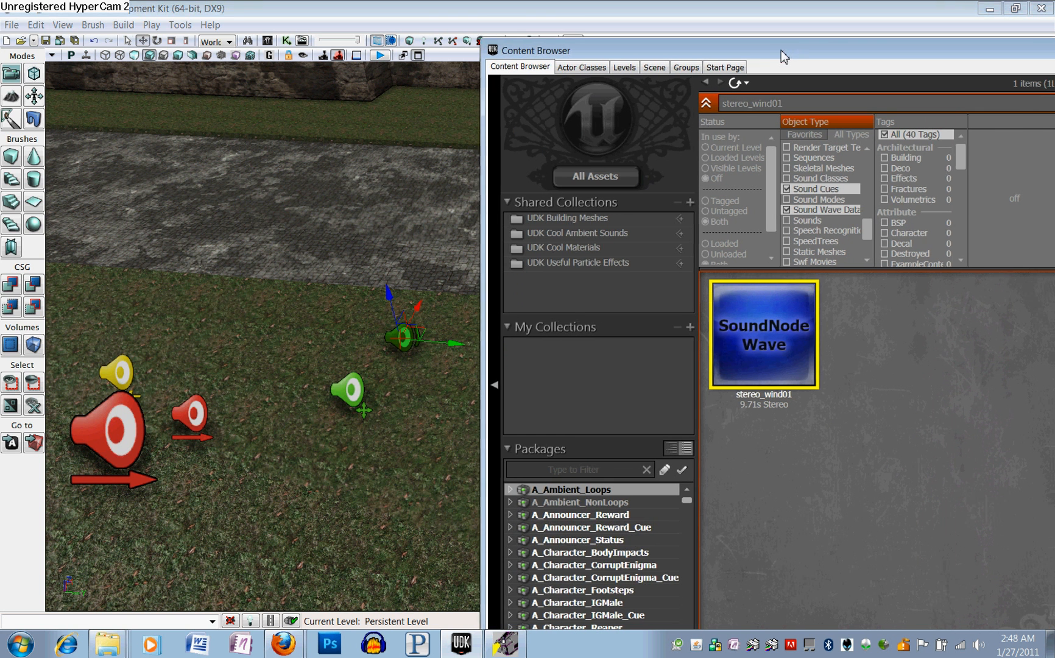
Step: Examine the properties of the small red AmbientSoundNonLoopingToggleable actor and close them again
drag(780, 51, 635, 49)
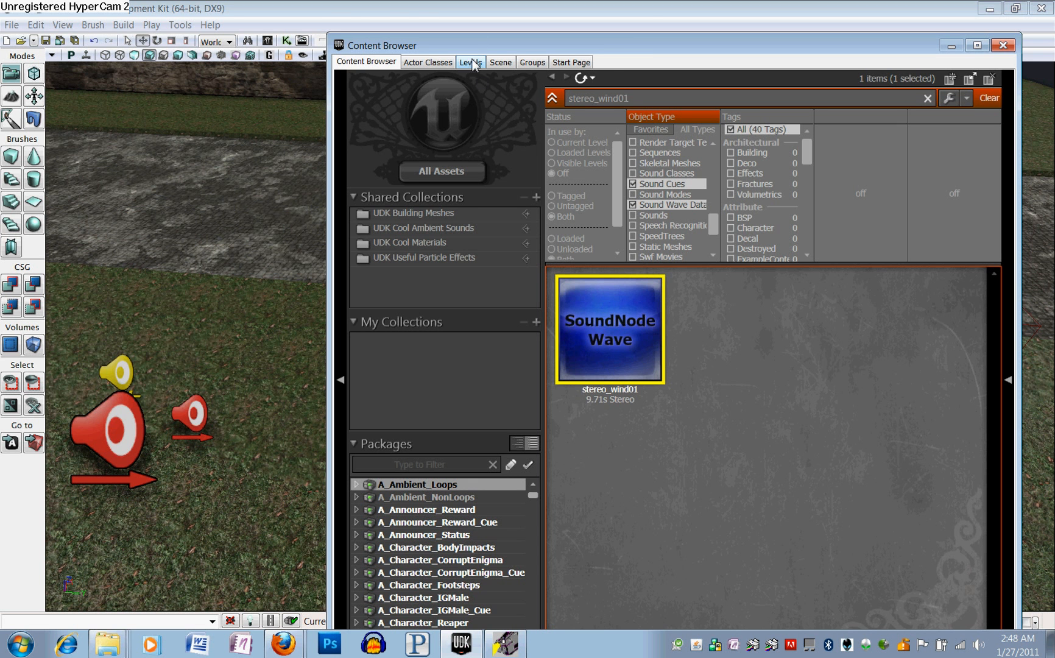
drag(472, 47, 594, 65)
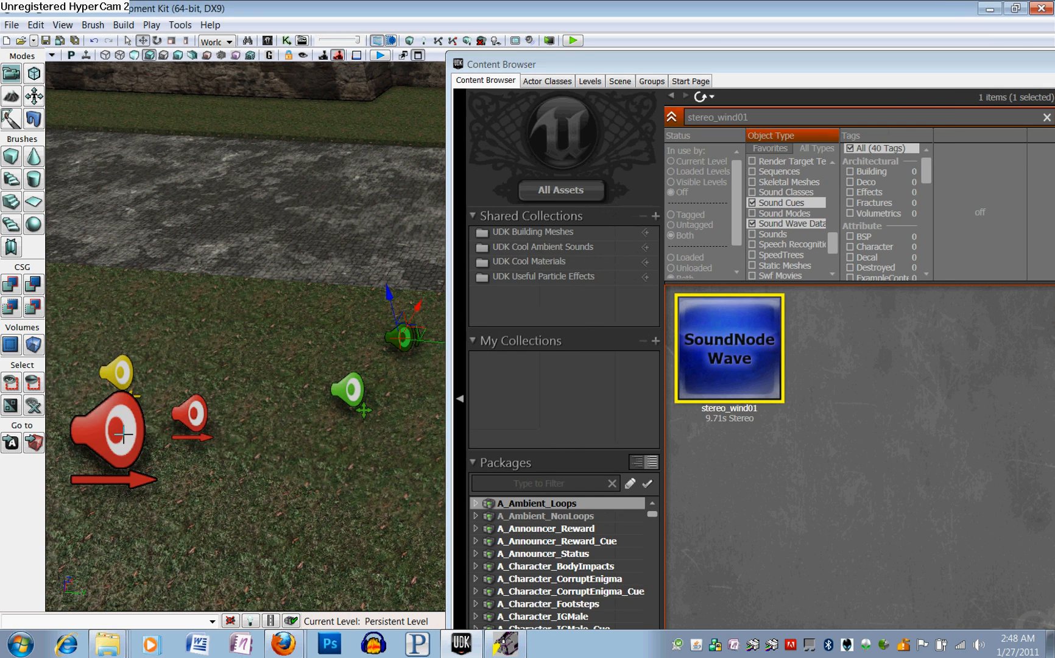
click(172, 432)
double_click(192, 418)
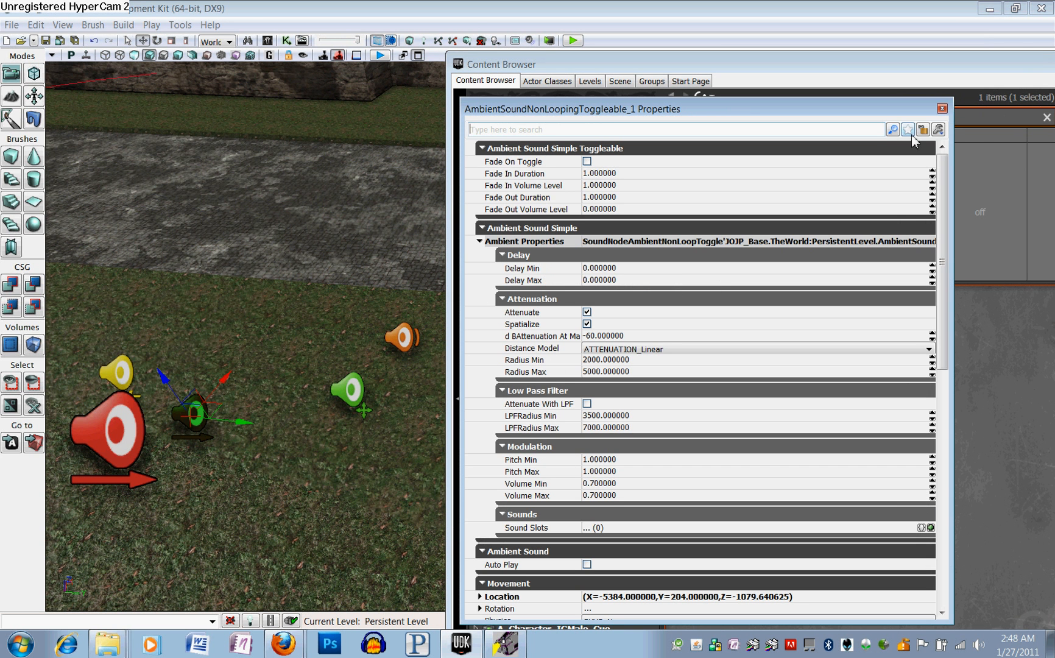
click(941, 109)
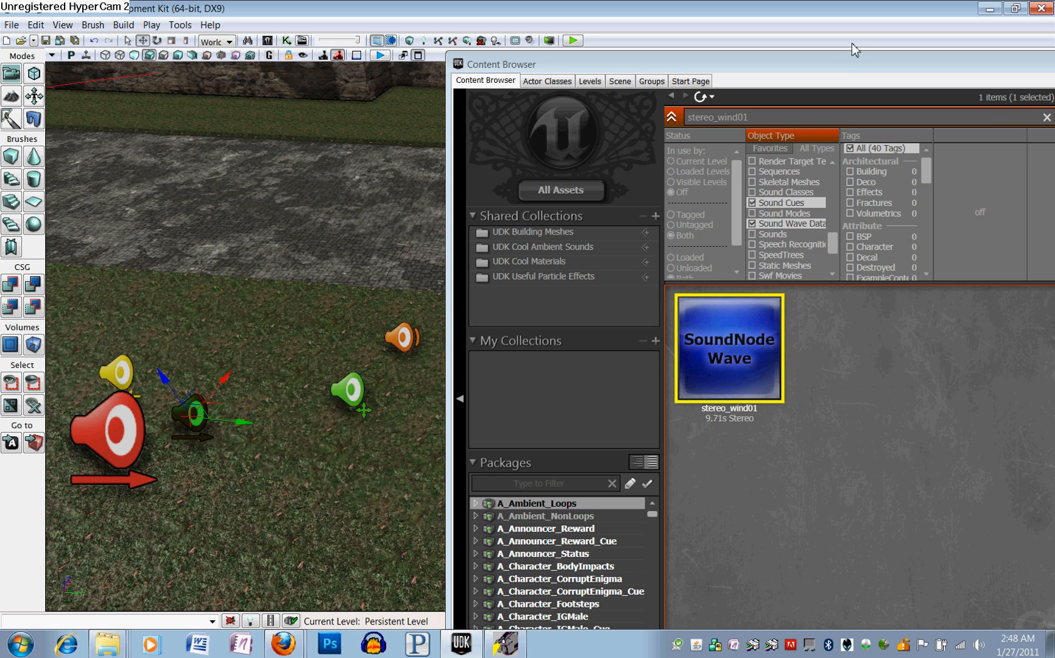
Step: Reposition the Content Browser over the viewport so its full width is in view
drag(845, 59, 688, 56)
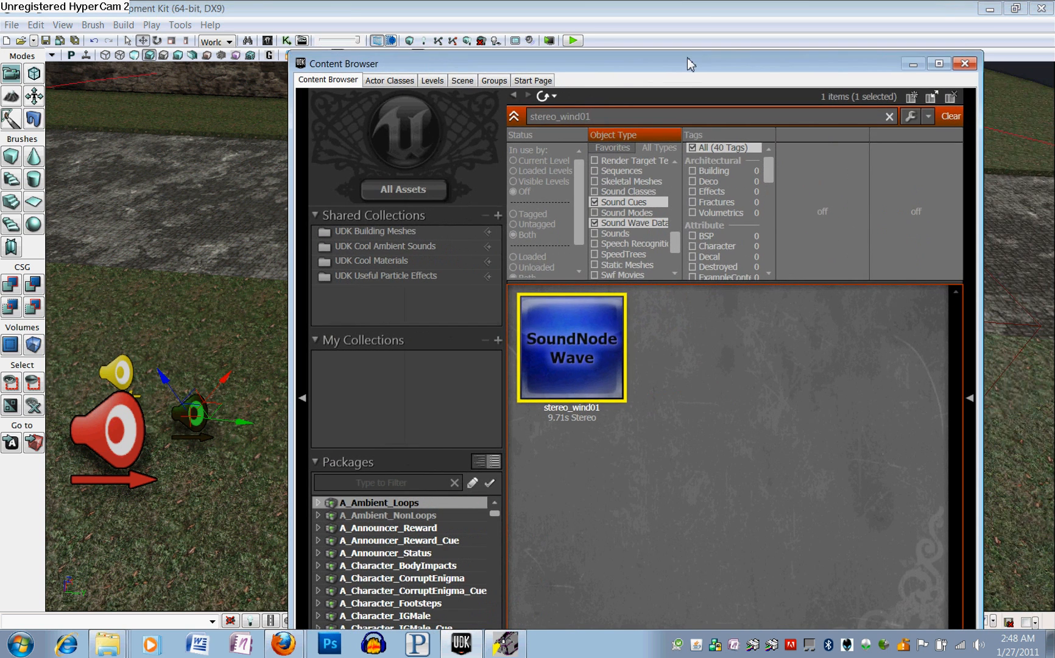